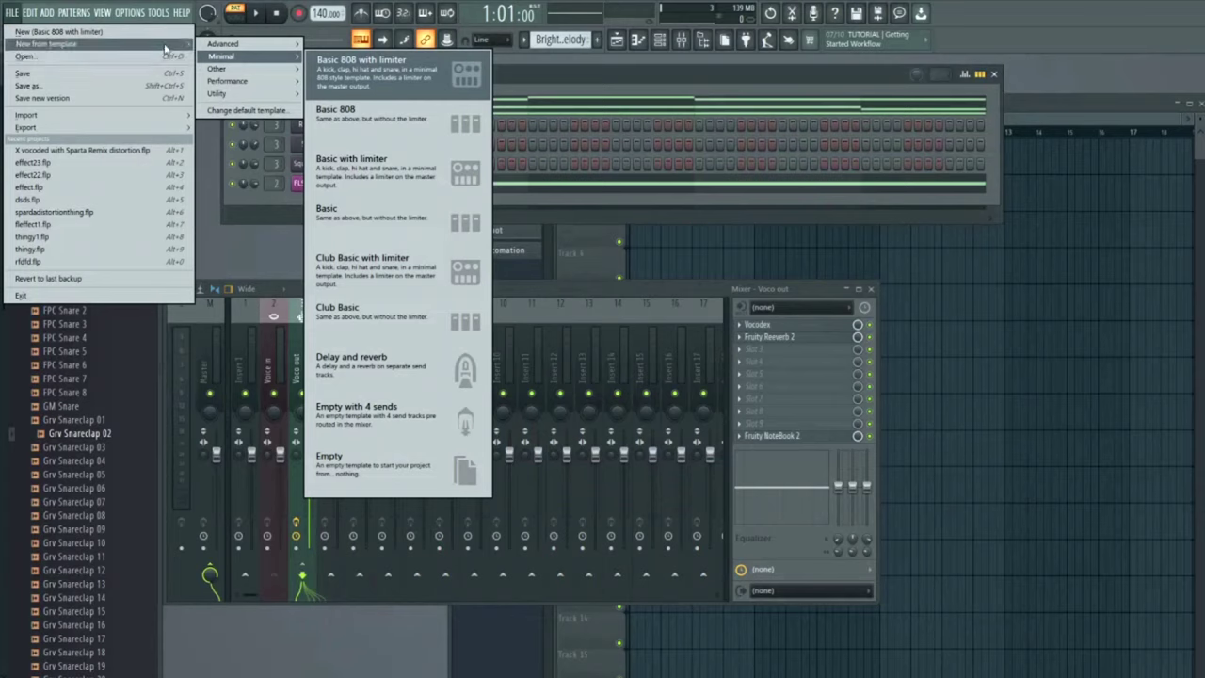
Delete the Bright and FLS_S. 001 channels from the channel rack
mouse_move(226, 93)
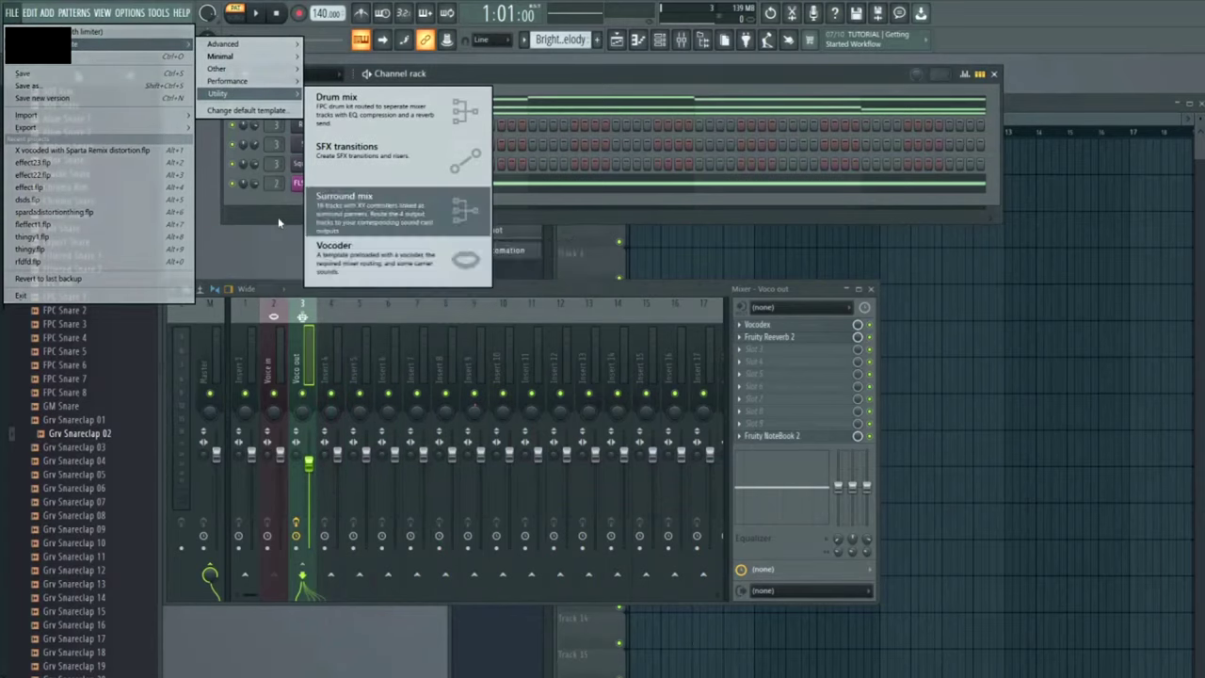
left_click(274, 205)
right_click(316, 110)
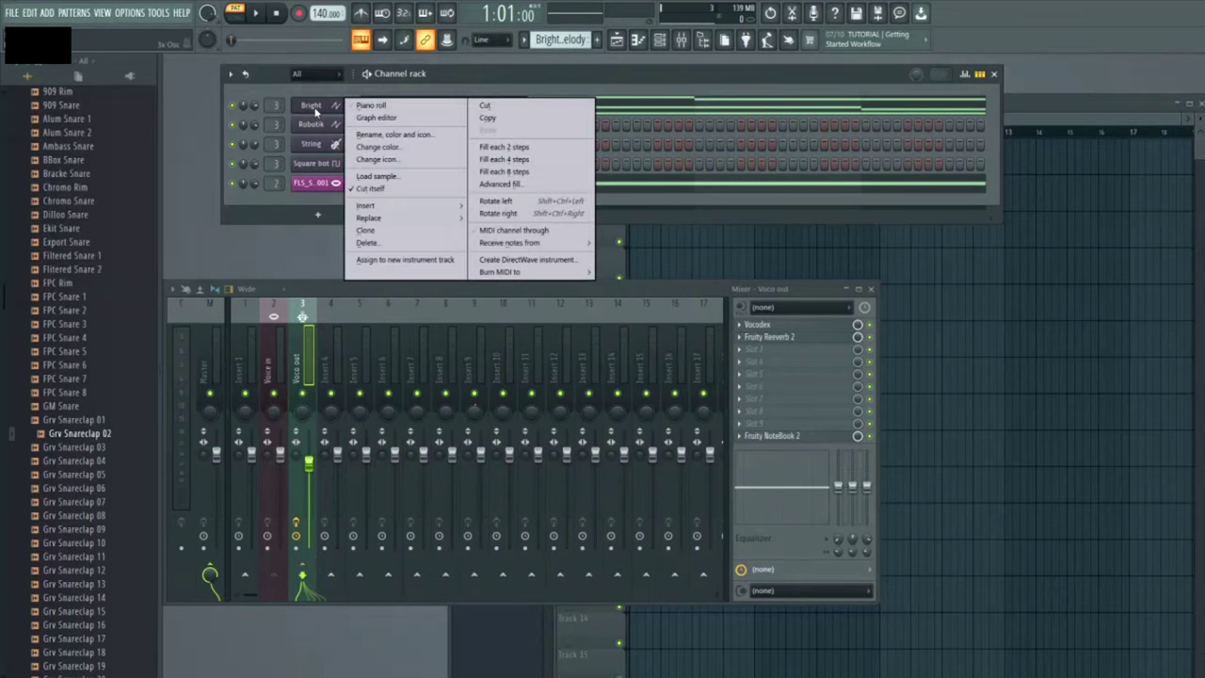
left_click(373, 243)
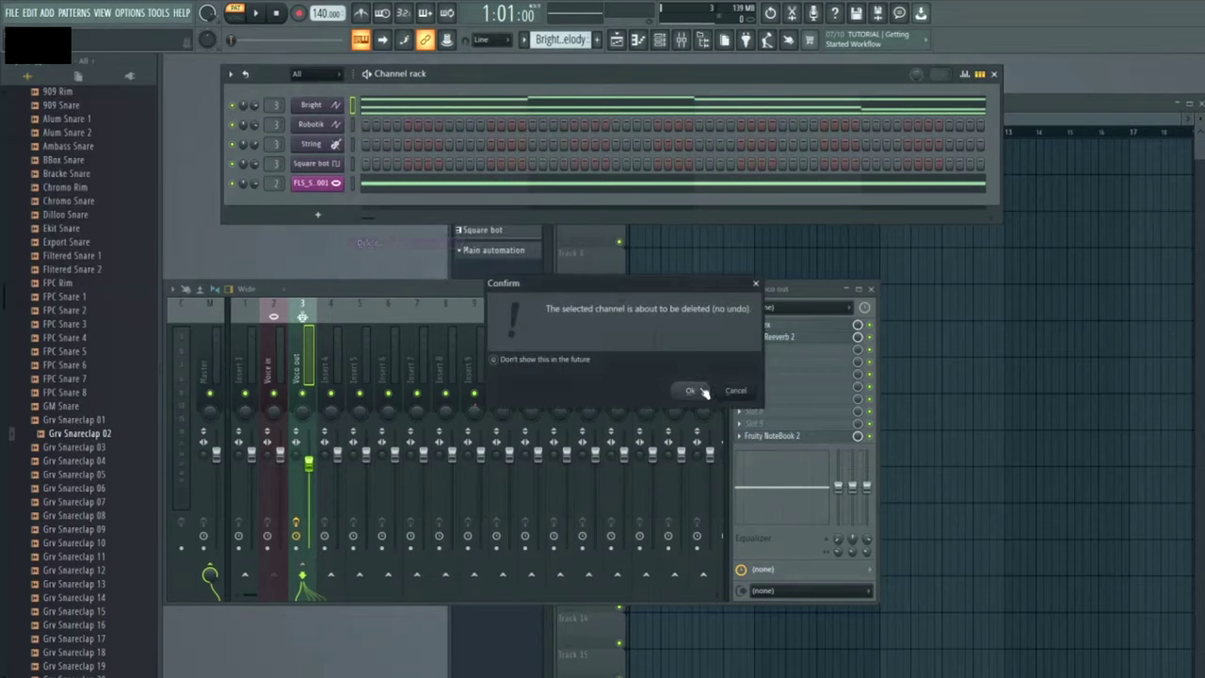
left_click(692, 391)
right_click(332, 164)
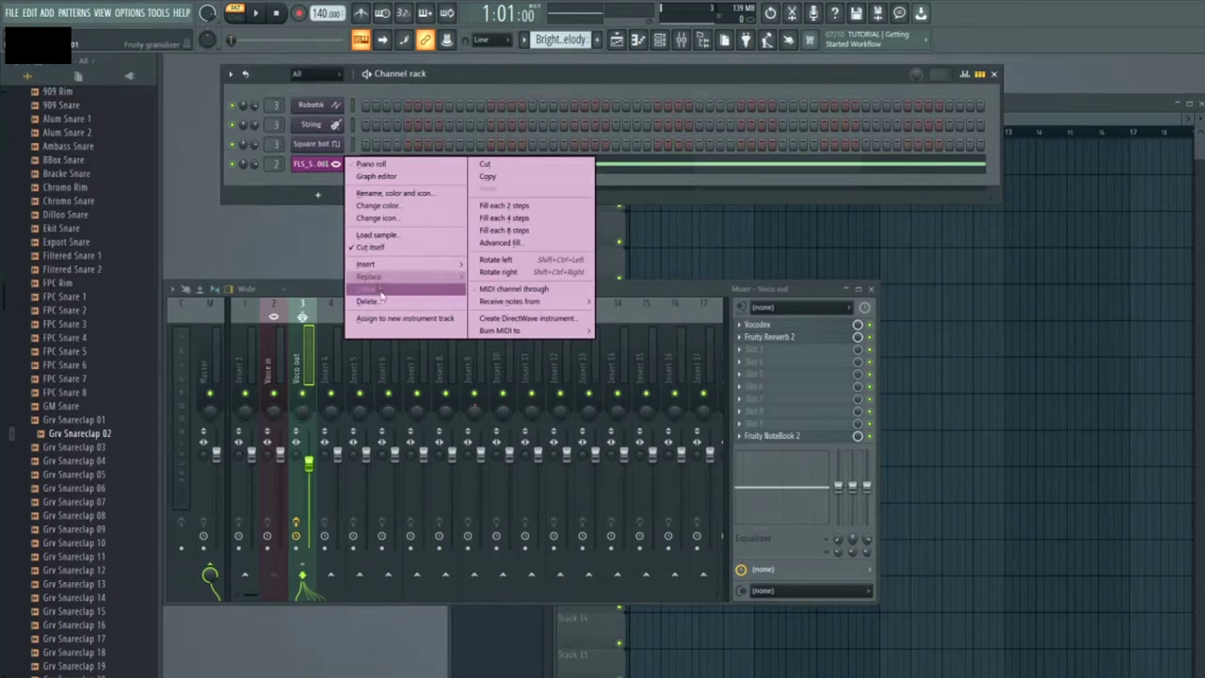
left_click(386, 302)
left_click(690, 394)
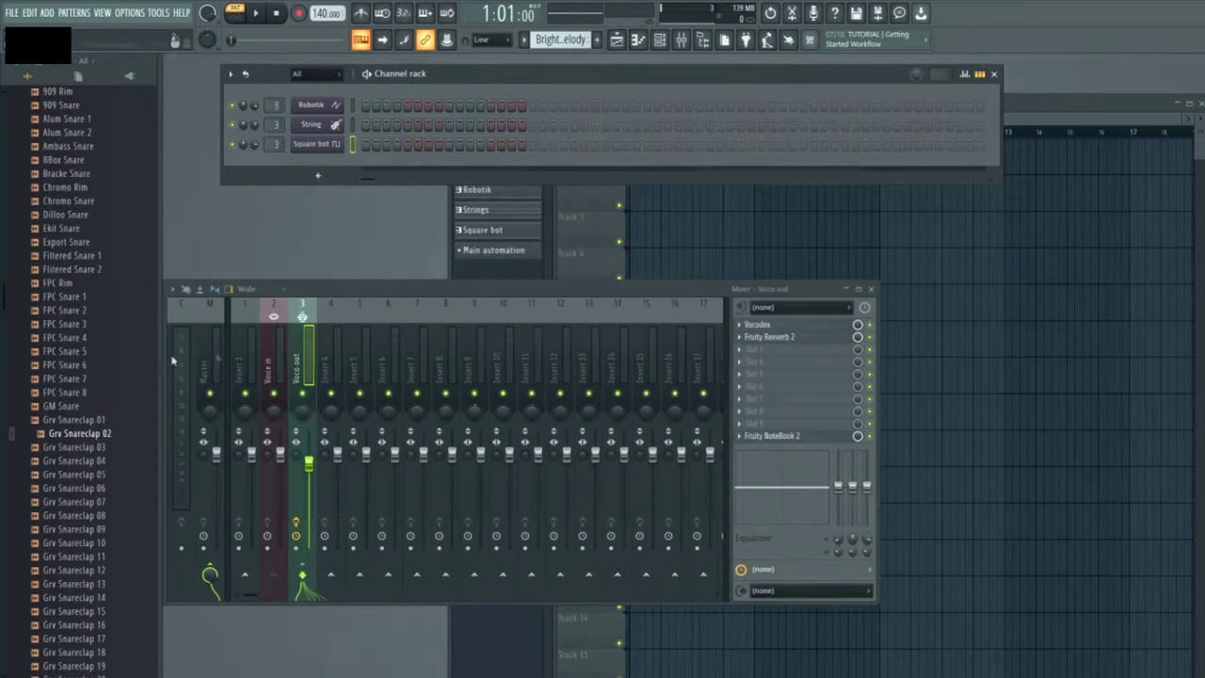
Add the Klasky Csupo sample from File Explorer as a new channel and route it to mixer track 2, Voice in
key("alt+Tab")
left_click_drag(45, 598, 280, 160)
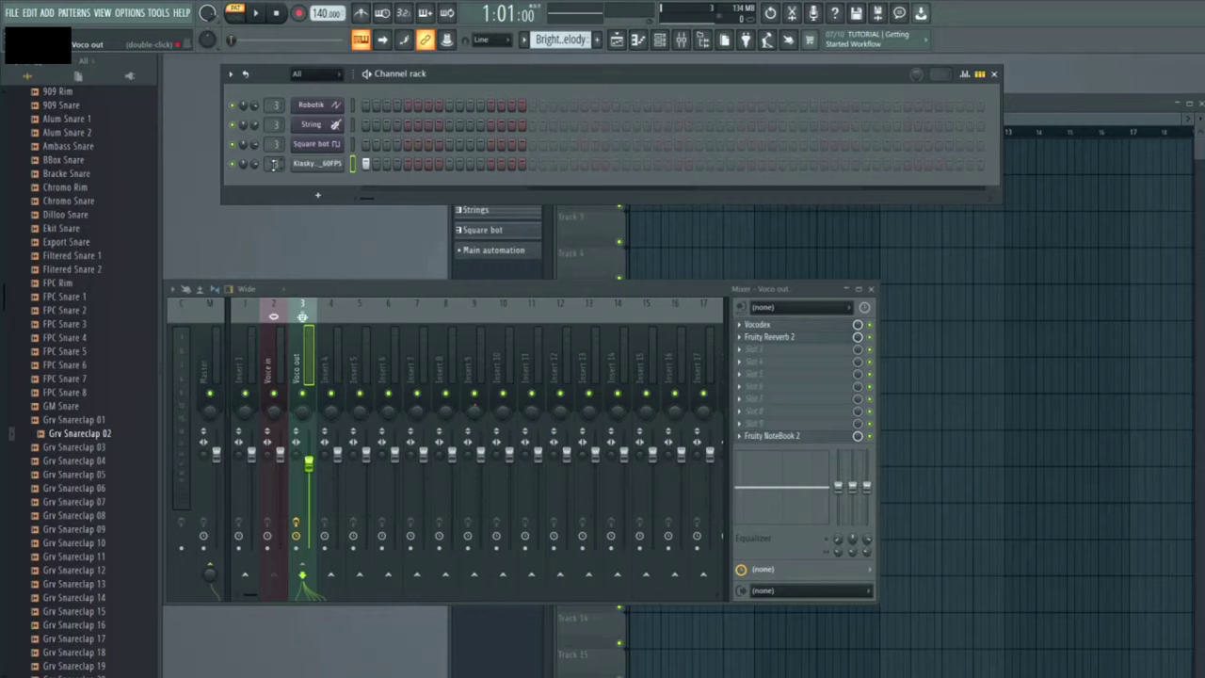
scroll(275, 164, "down", 1)
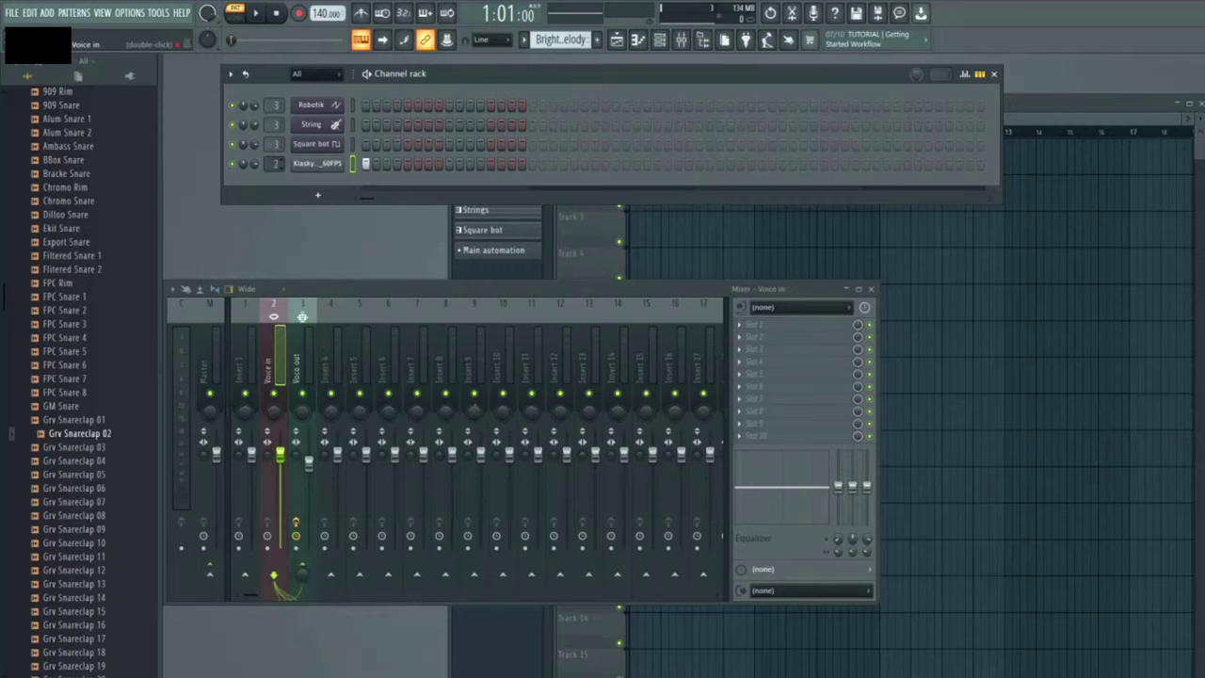
left_click(320, 196)
left_click(284, 192)
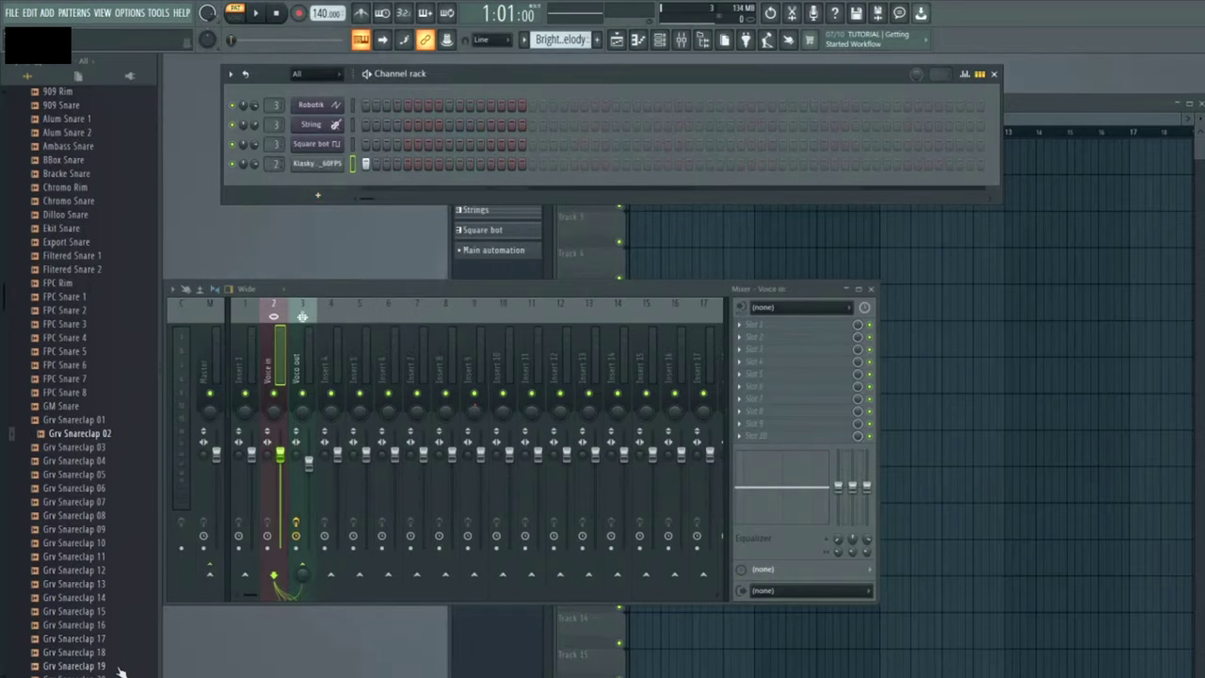
Load the SPARTADISTOR preset from the File Explorer search results as a new channel and close its plugin window
mouse_move(131, 670)
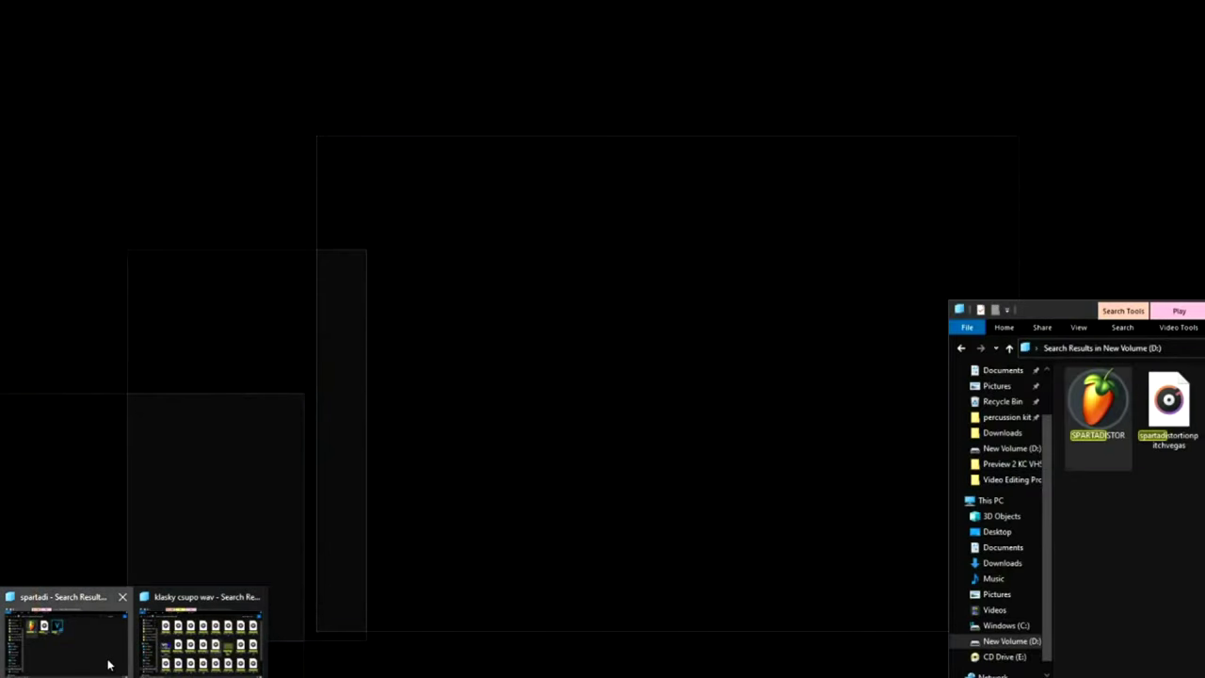
left_click(108, 666)
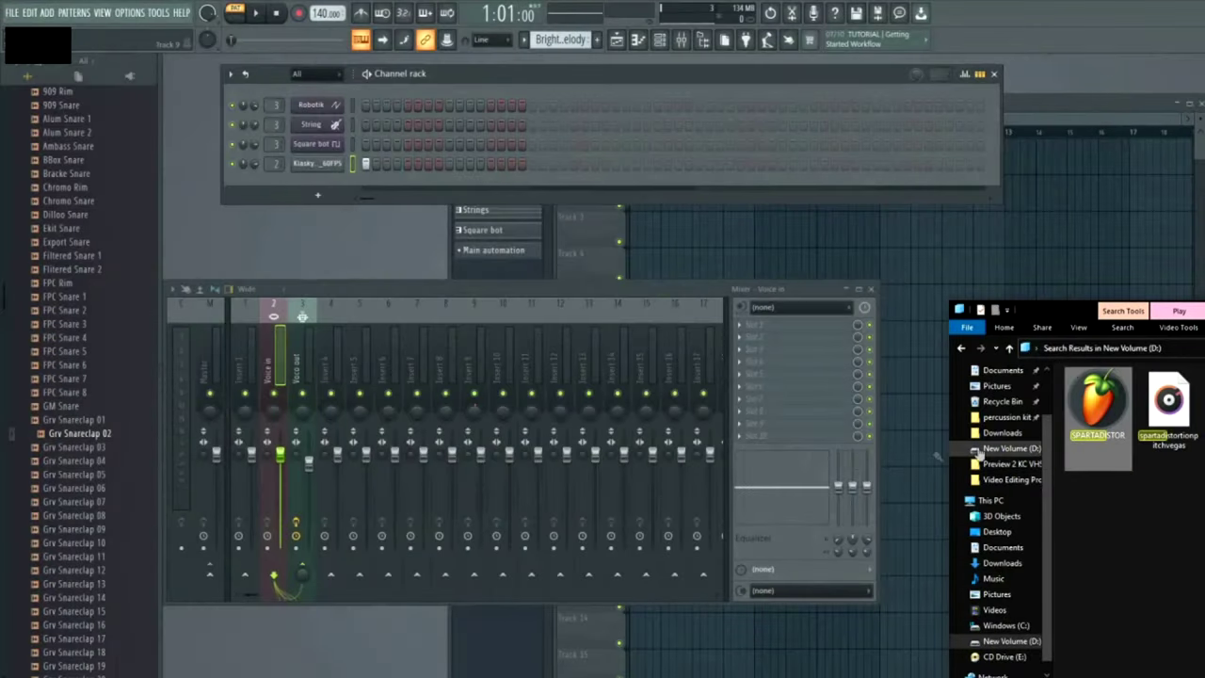
double_click(1097, 435)
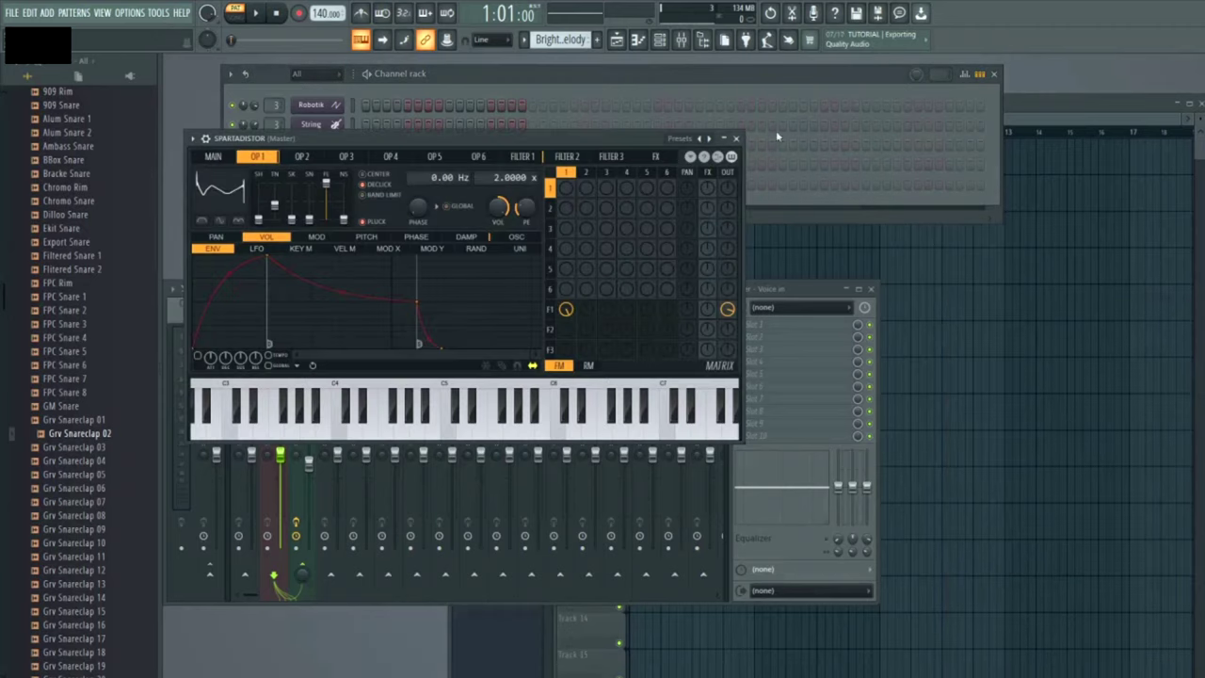
left_click(736, 139)
In the SPARTADISTOR piano roll, place two D2 notes from the start of bar 1, followed by two D3 notes
right_click(329, 182)
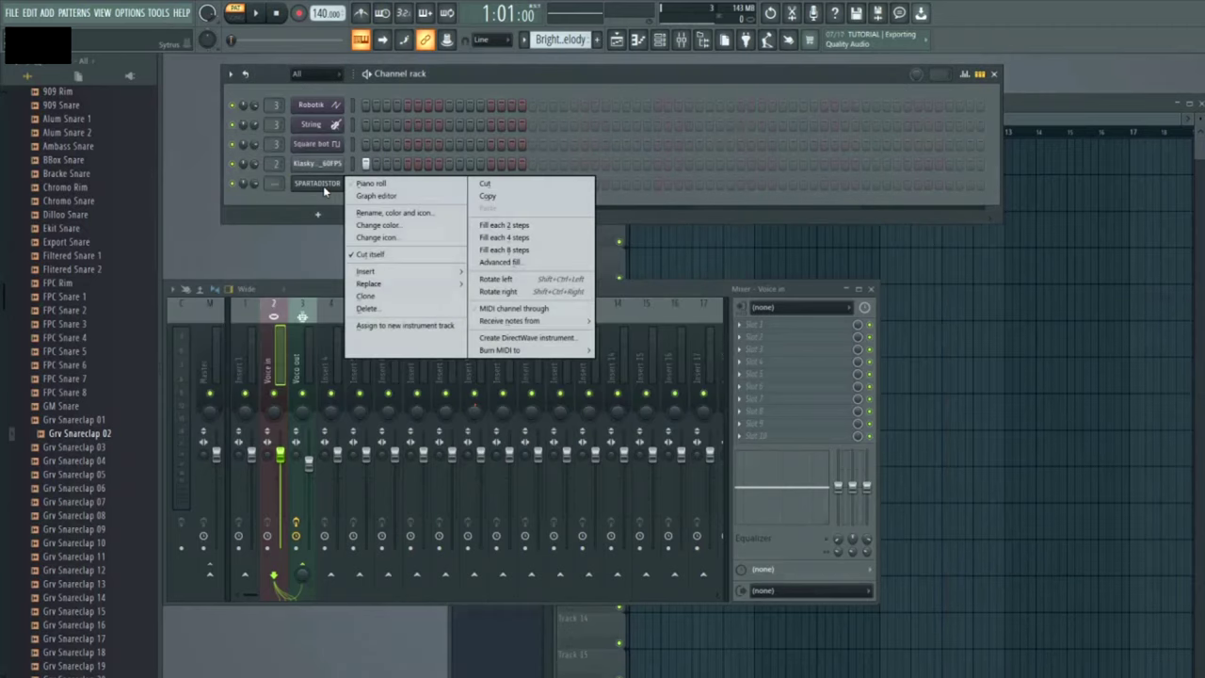
left_click(367, 184)
scroll(552, 325, "down", 3)
left_click(513, 404)
left_click(523, 384)
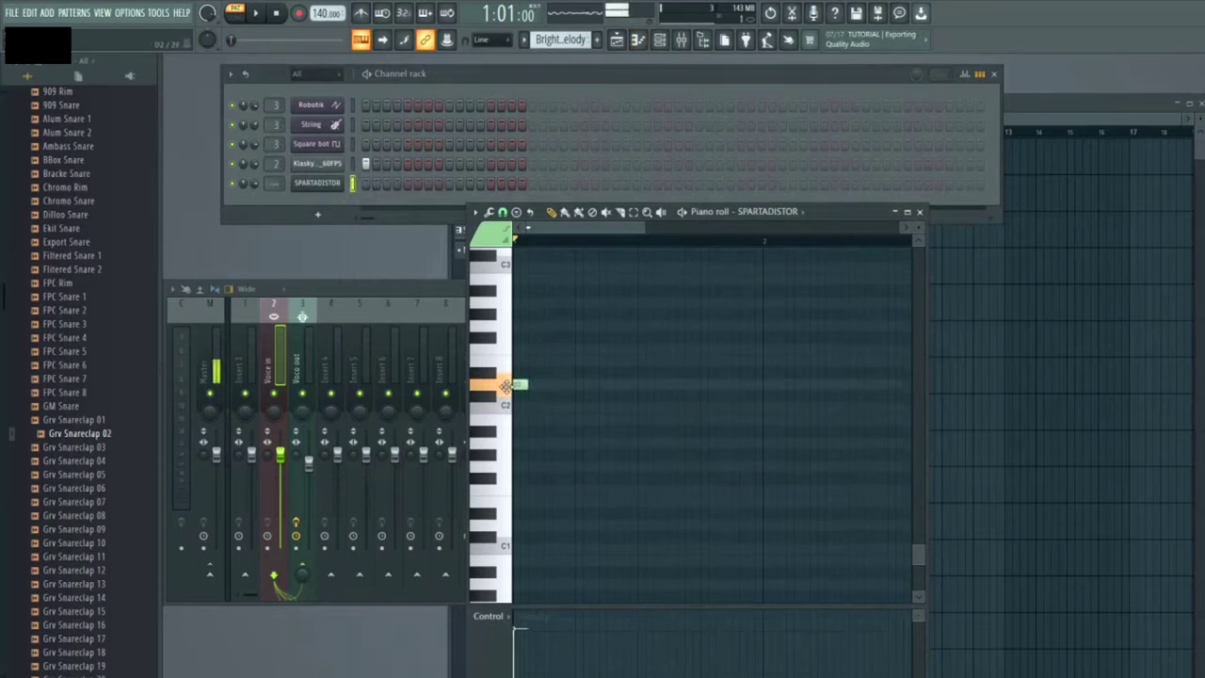
scroll(551, 297, "up", 2)
left_click(545, 281)
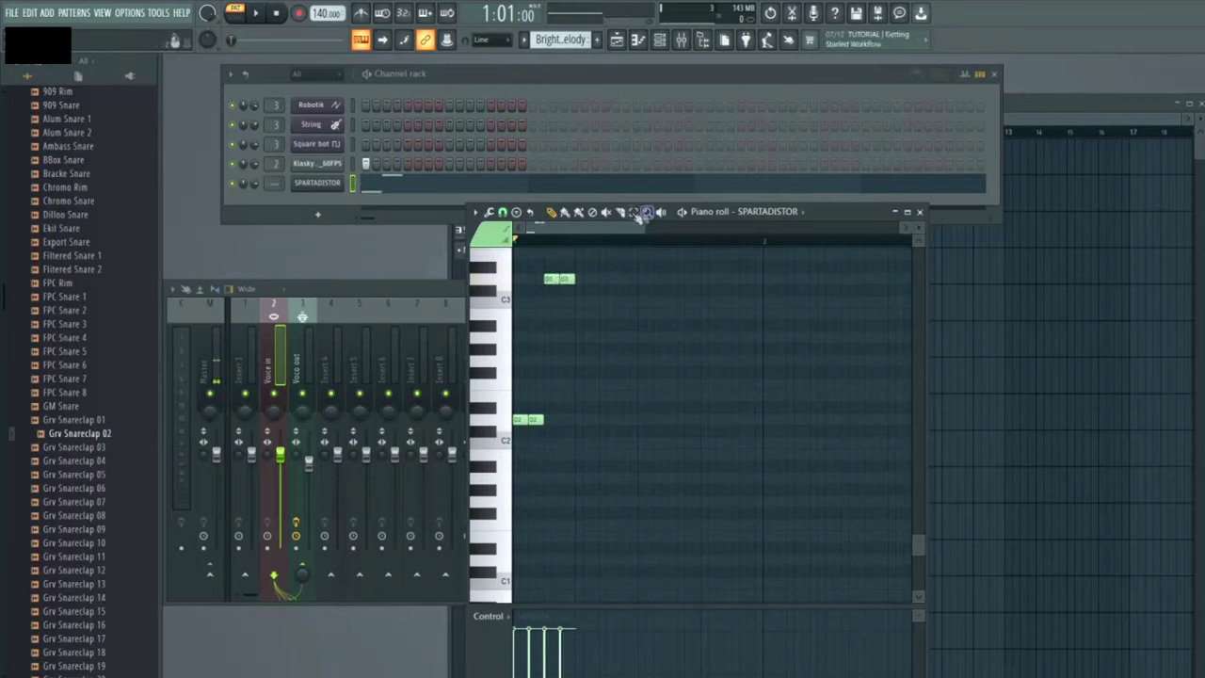
Duplicate the four-note D2 and D3 pattern directly after itself
left_click_drag(603, 273, 516, 426)
key("ctrl+b")
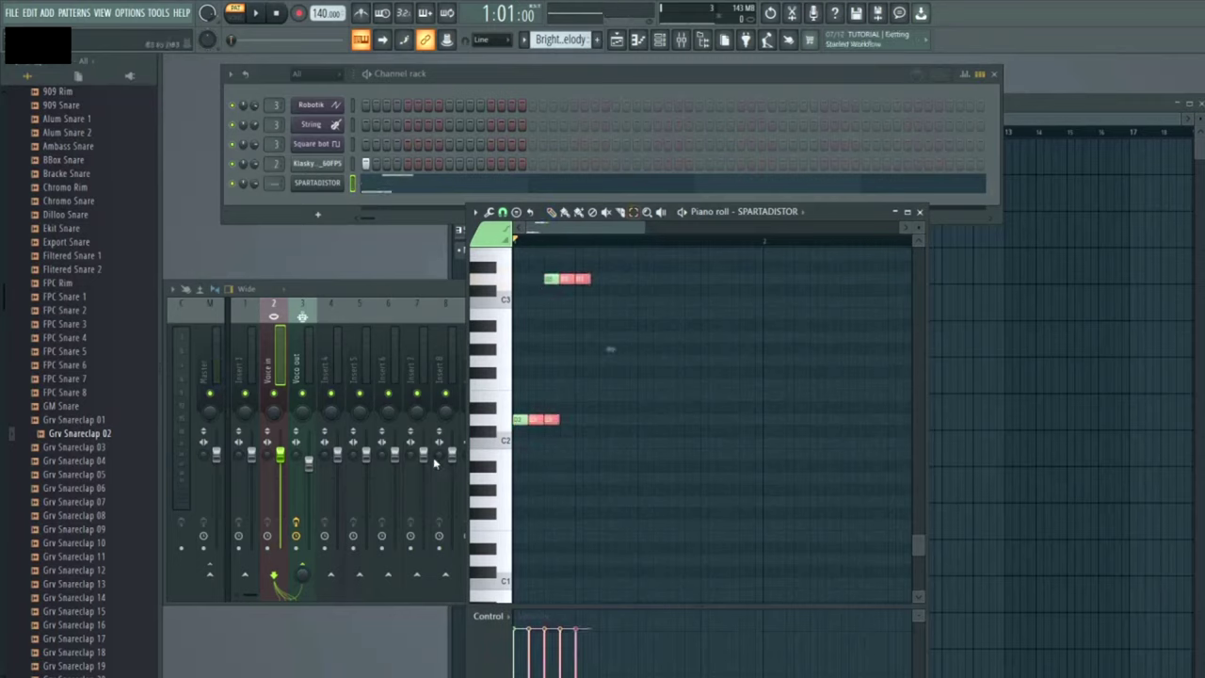
key("ctrl+b")
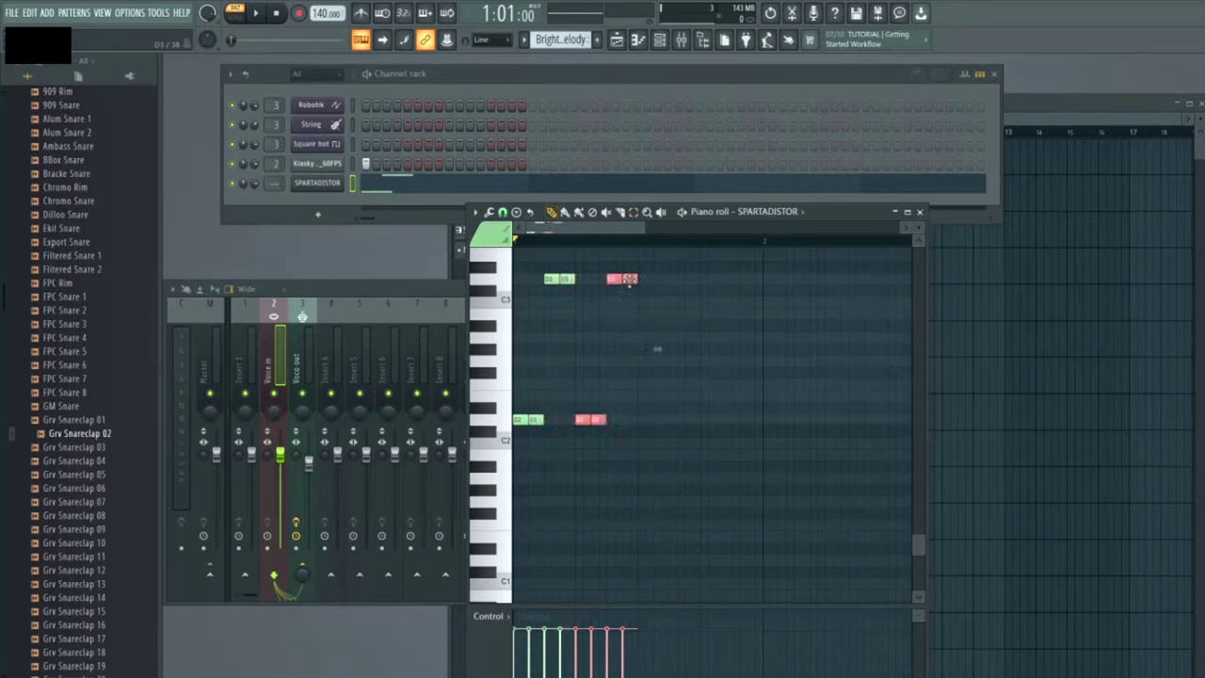
Copy the eight-note pattern three times in succession, transposing the copies to D#, C and D# to fill two bars
left_click_drag(666, 260, 439, 496)
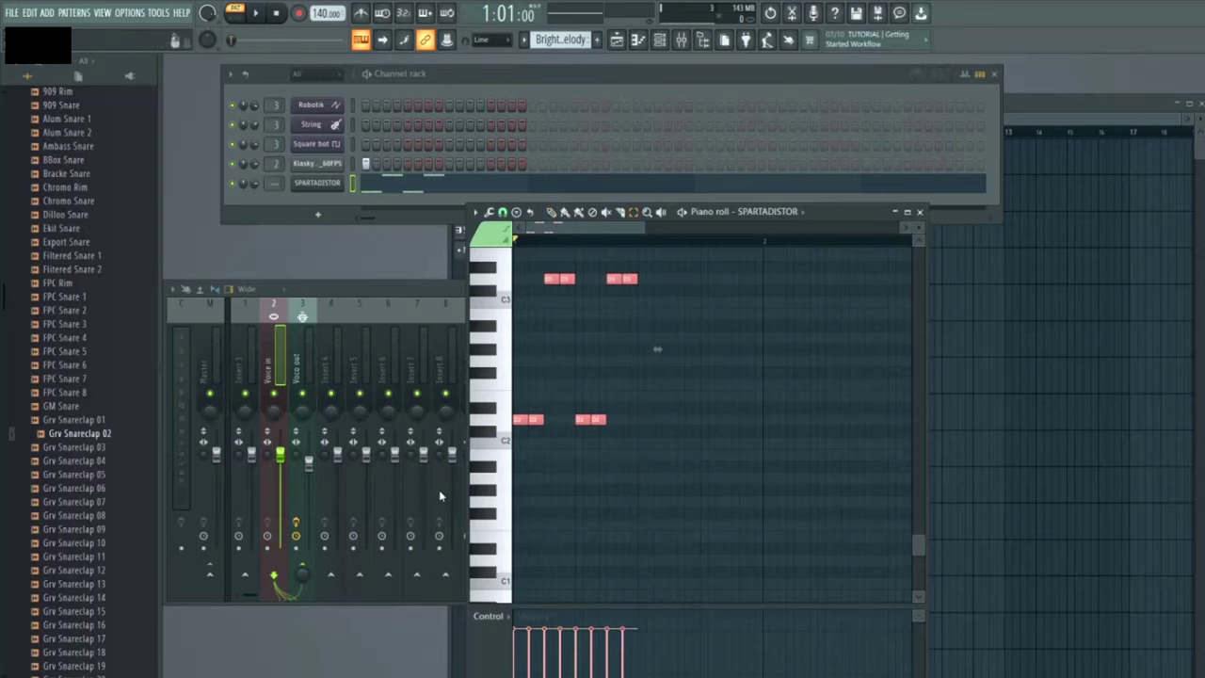
key("ctrl+b")
left_click_drag(579, 280, 856, 296)
key("ctrl+v")
left_click_drag(649, 237, 666, 231)
key("ctrl+v")
left_click_drag(626, 279, 732, 266)
left_click_drag(659, 236, 593, 236)
Route the SPARTADISTOR channel to mixer track 3, Voco out, and preview the pattern before and after the routing
left_click(255, 13)
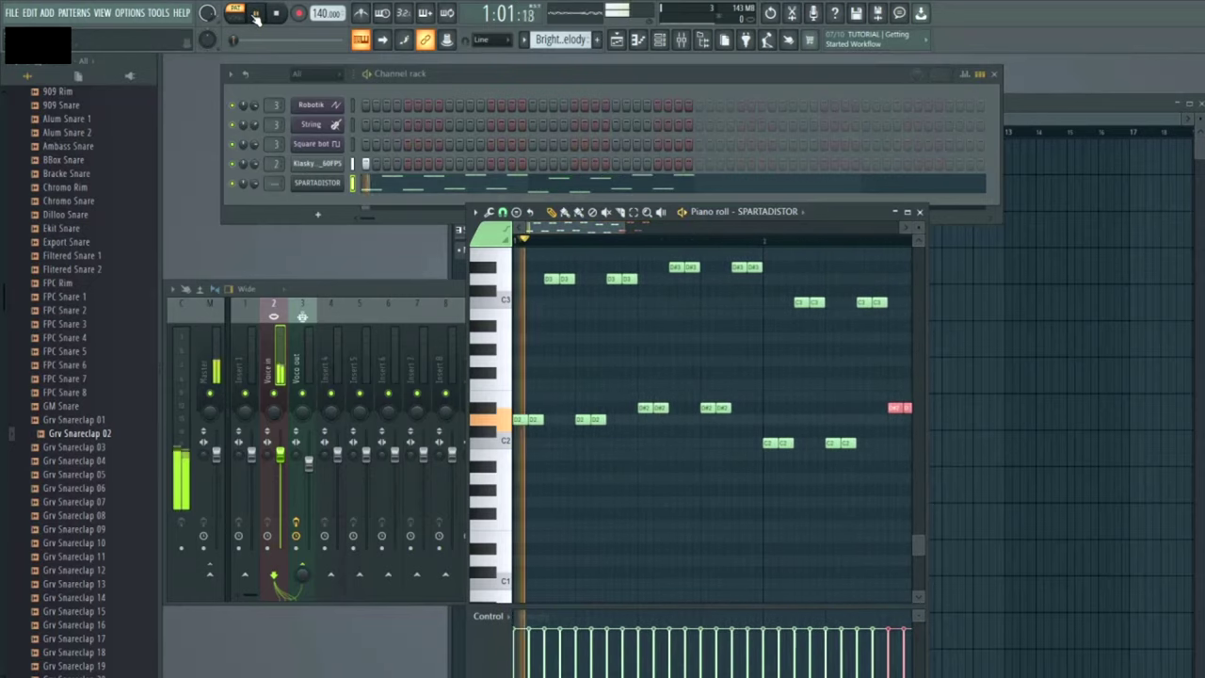
key("space")
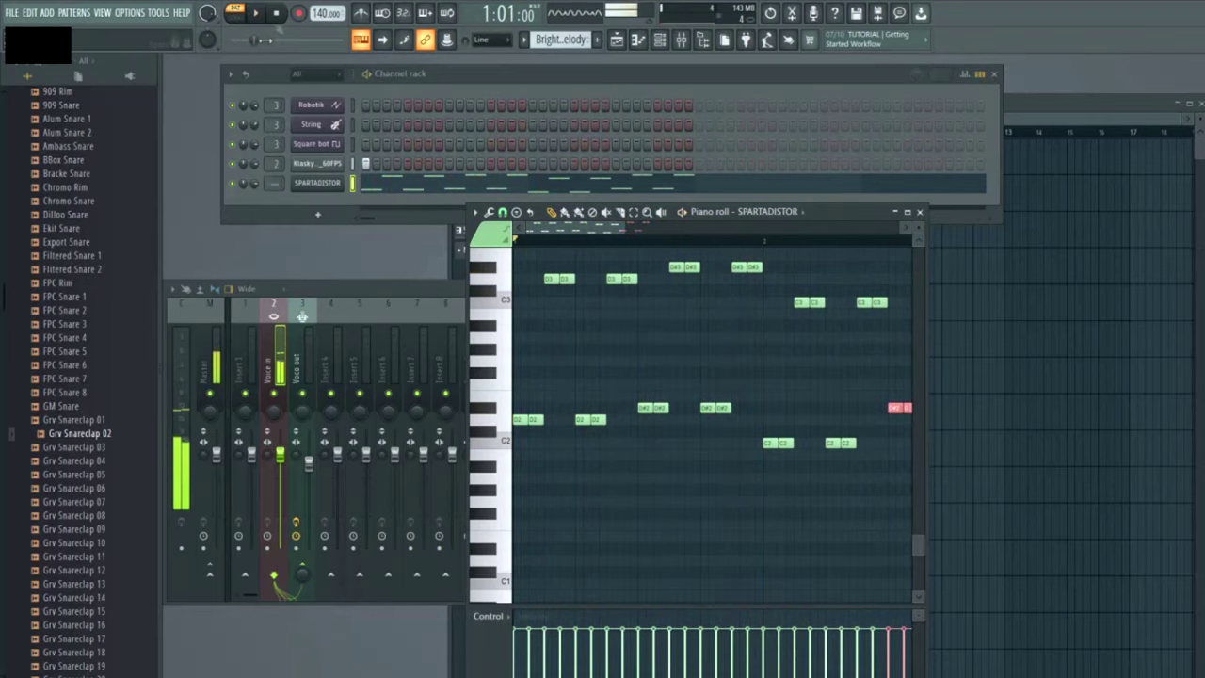
left_click(302, 316)
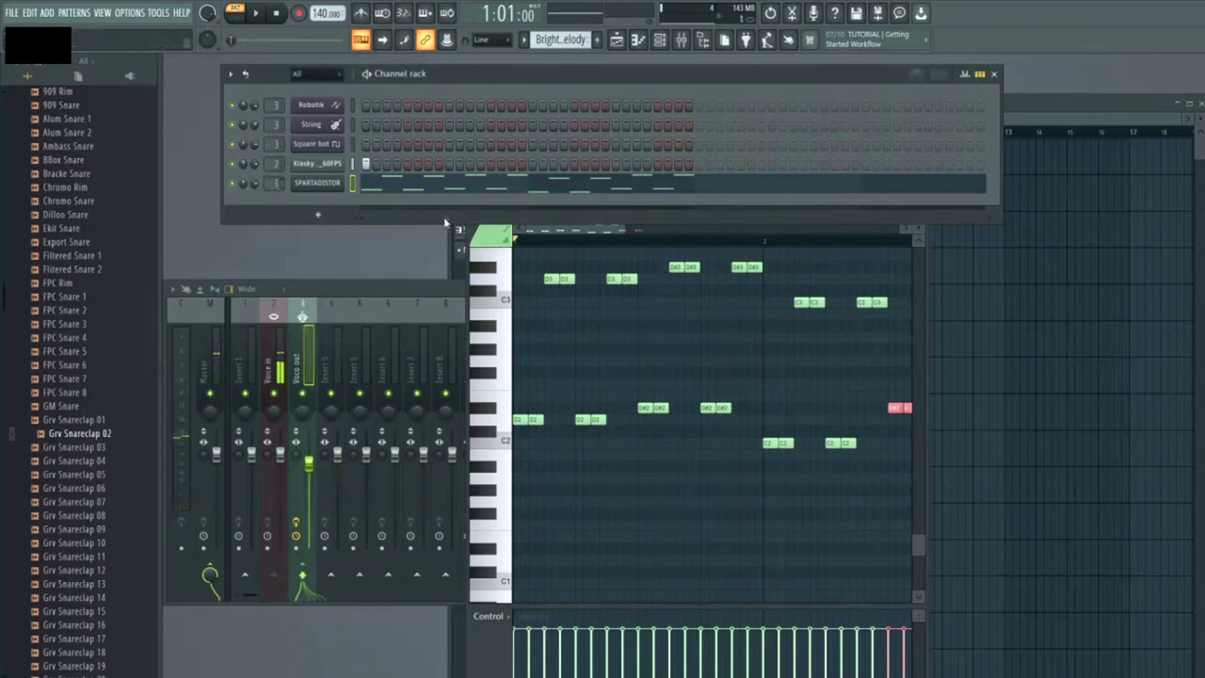
left_click(519, 248)
left_click(255, 13)
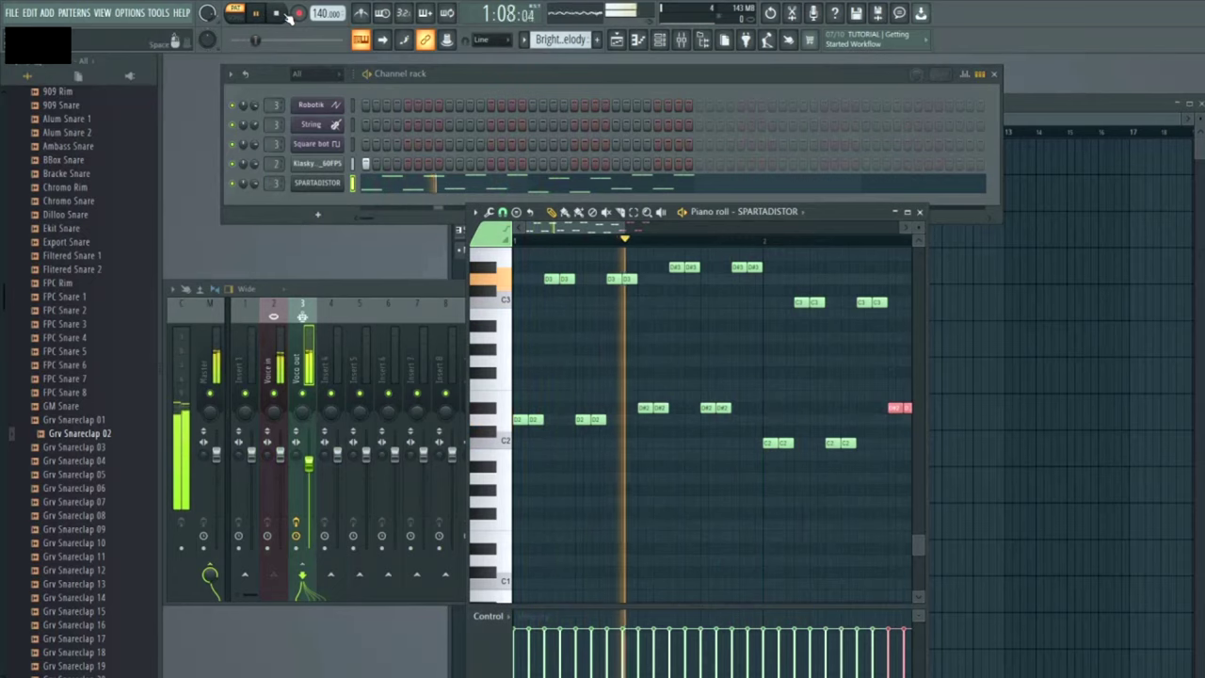
left_click(276, 13)
Place the Bright + melody pattern at bar 1 of playlist Track 1, switch playback to song mode and preview it briefly
left_click(1064, 102)
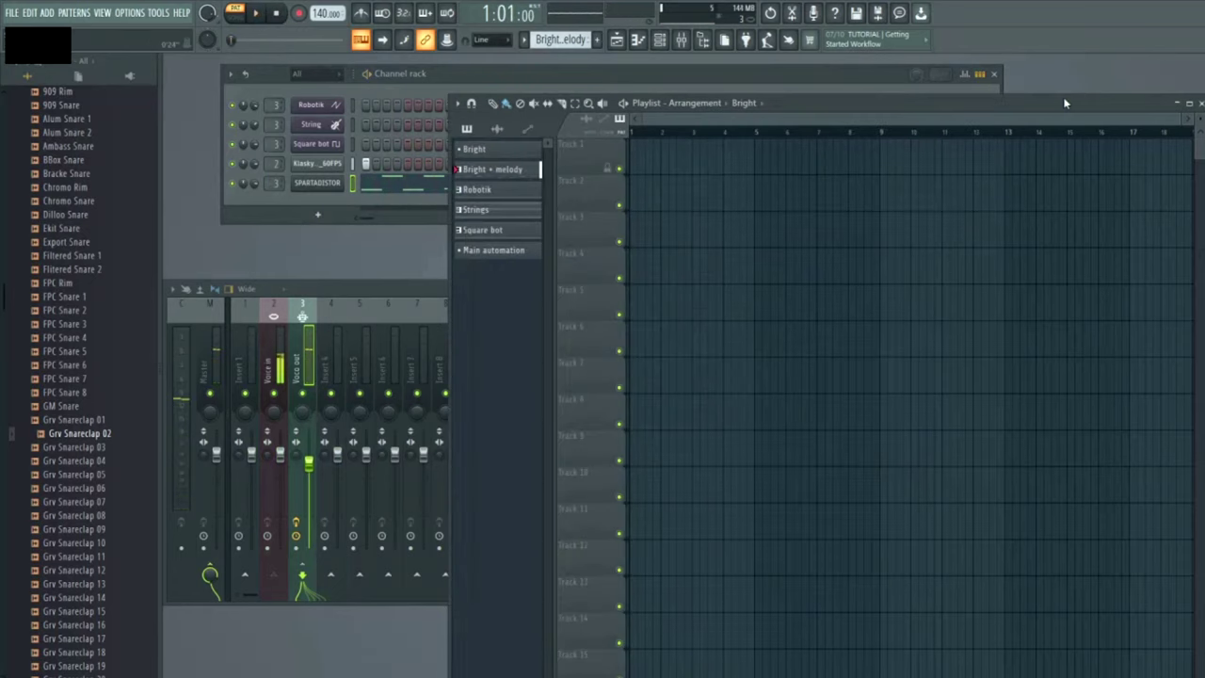
left_click(651, 163)
right_click(672, 162)
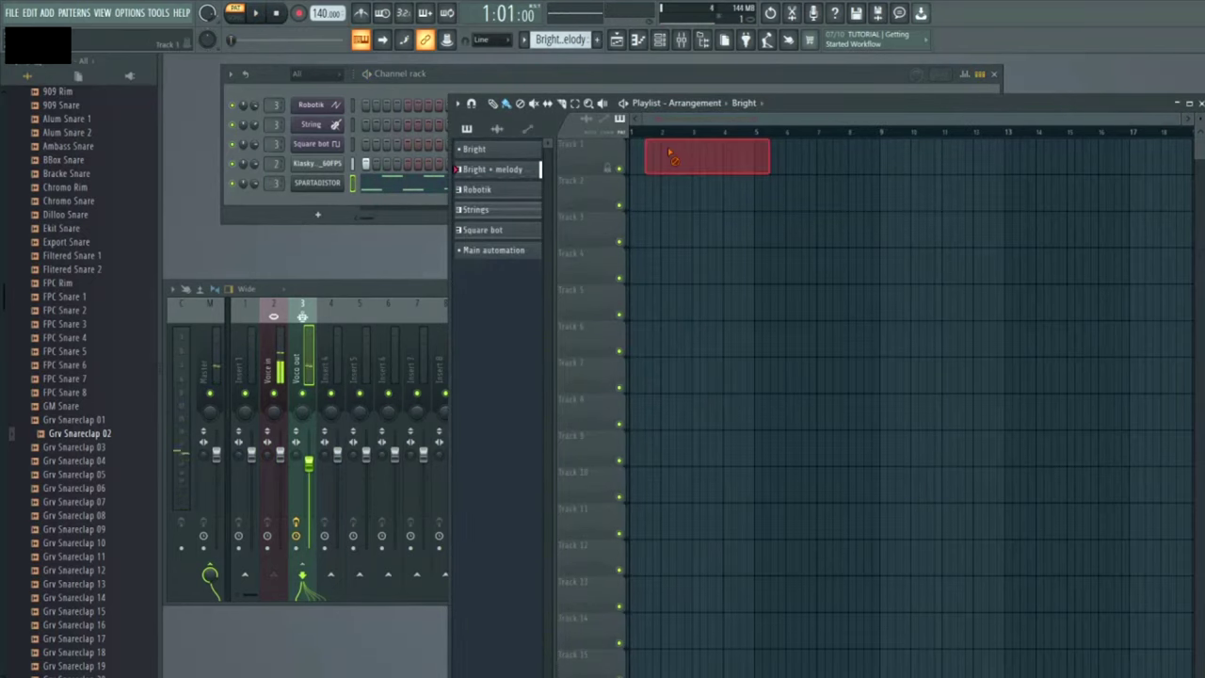
left_click(492, 169)
left_click(658, 158)
left_click(234, 13)
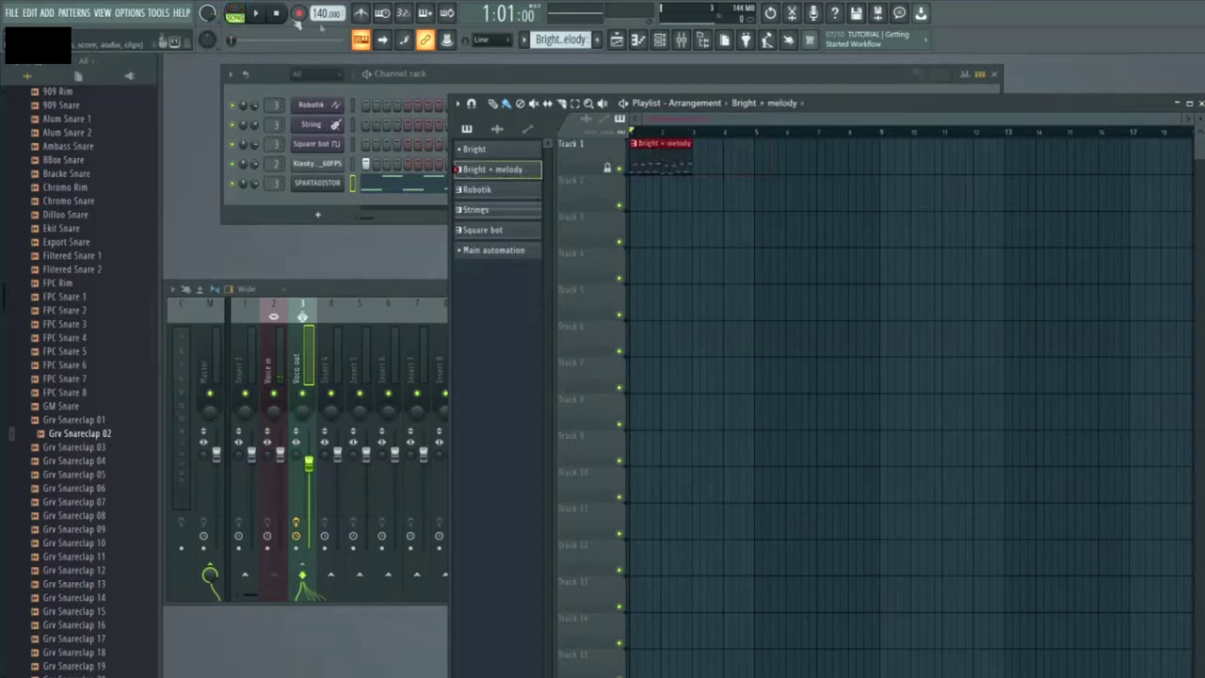
left_click(255, 13)
left_click(275, 13)
Duplicate the two-bar SPARTADISTOR melody and align the copied notes with the start of bar 3, making the pattern four bars long
double_click(659, 162)
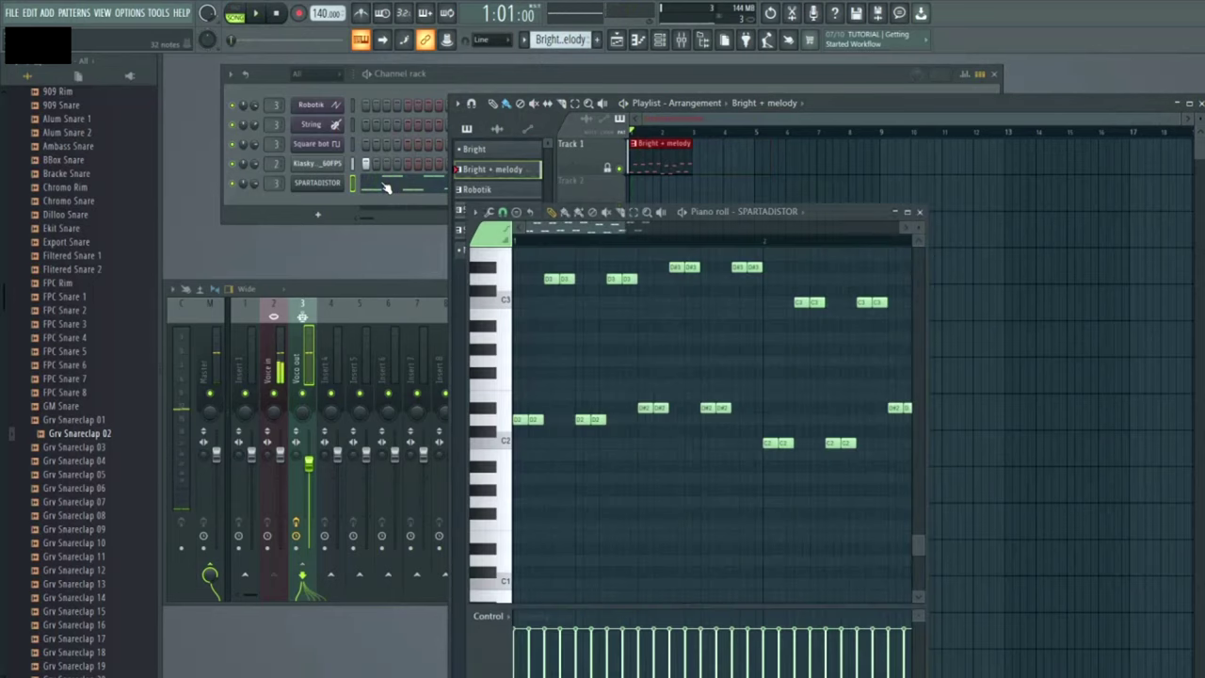
left_click_drag(624, 228, 834, 231)
left_click_drag(517, 247, 731, 408)
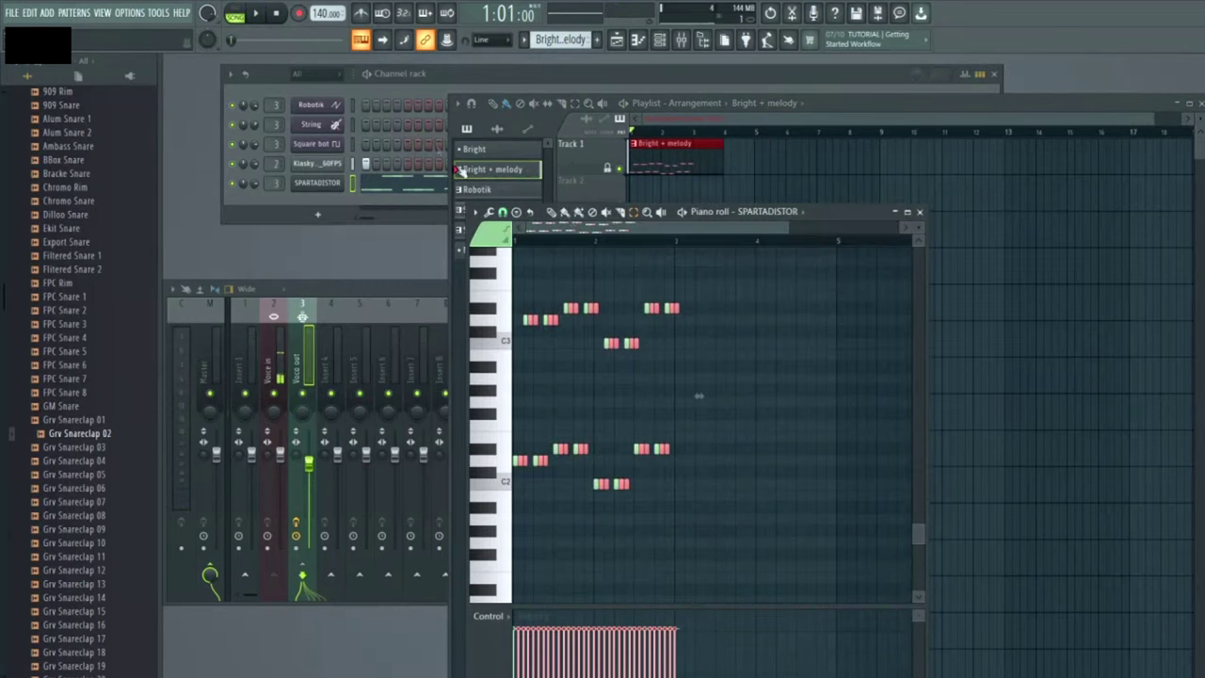
key("ctrl+b")
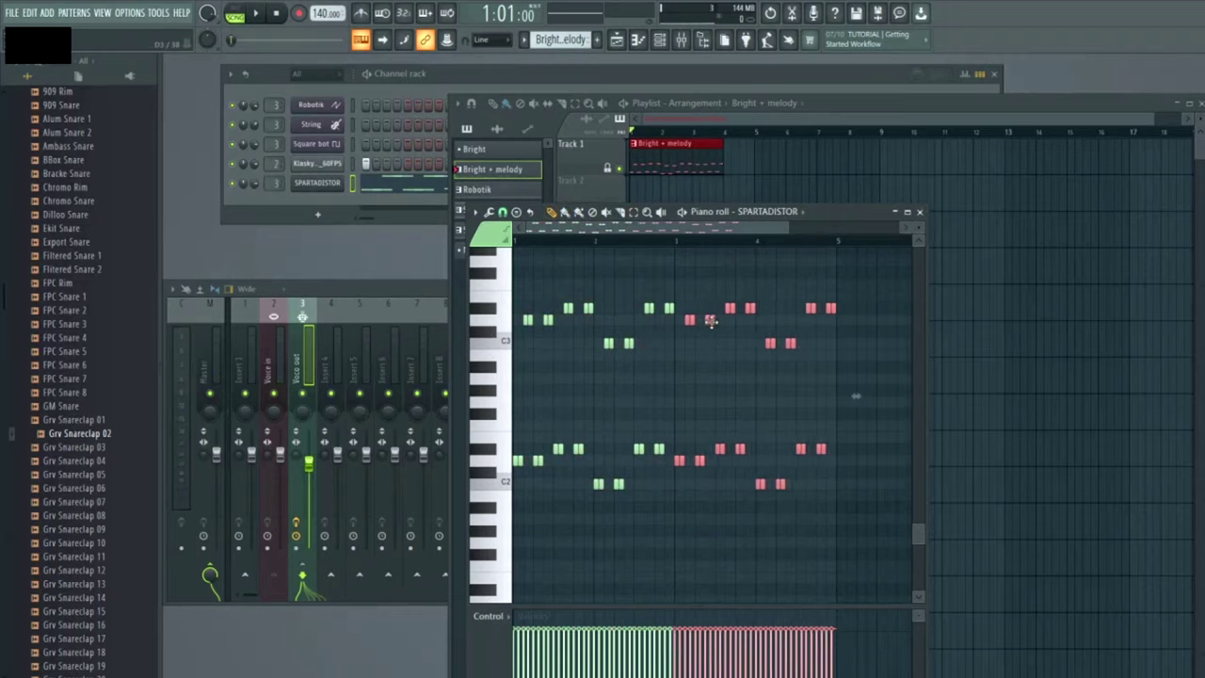
left_click_drag(734, 234, 640, 232)
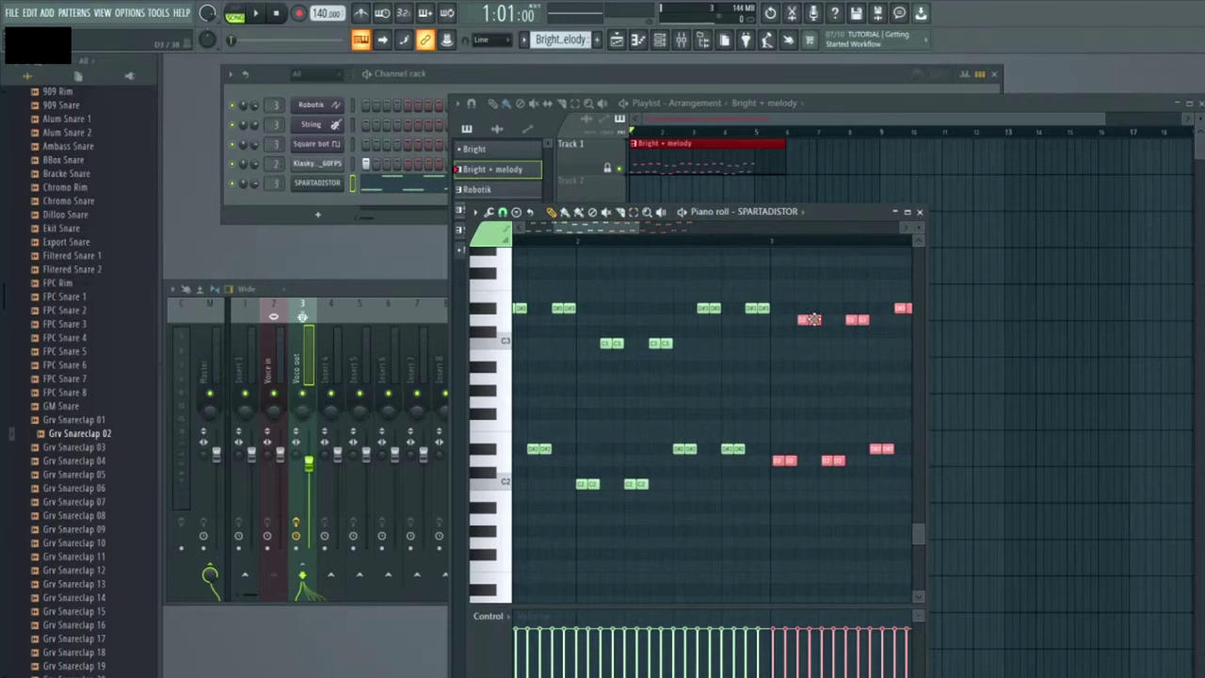
left_click_drag(811, 319, 807, 319)
left_click_drag(659, 235, 771, 234)
left_click(638, 137)
left_click_drag(638, 136, 618, 141)
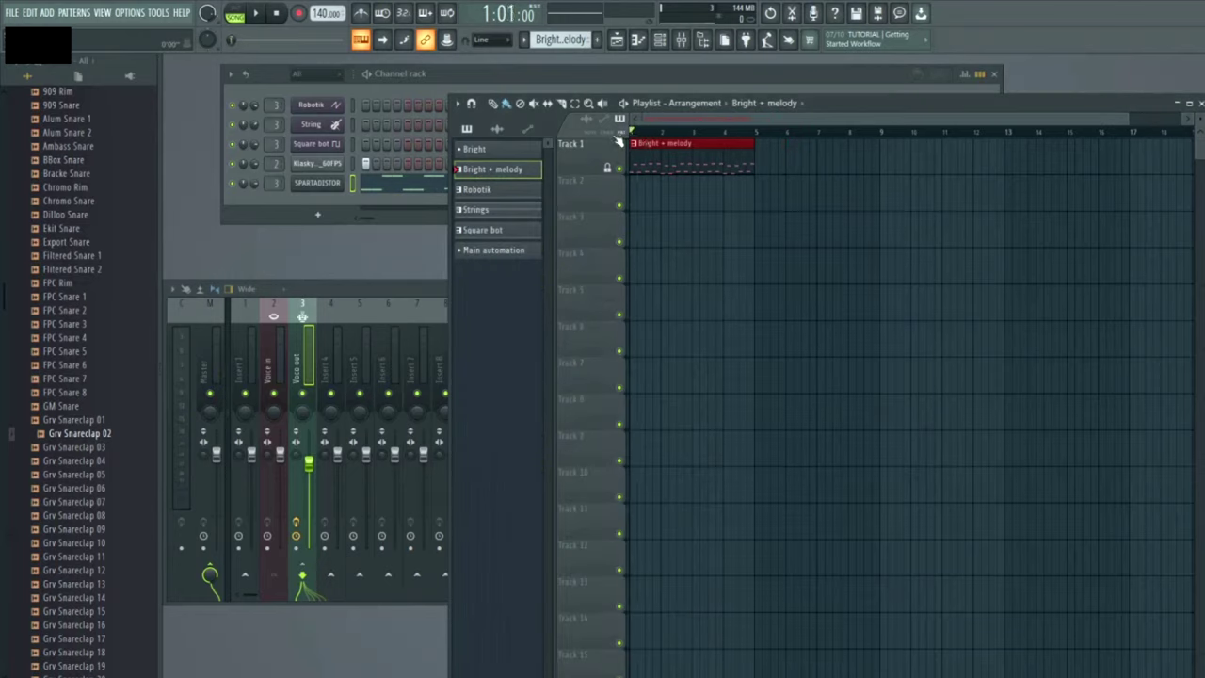
Create an automation clip for the cutoff frequency of SPARTADISTOR's Filter 1
left_click(333, 187)
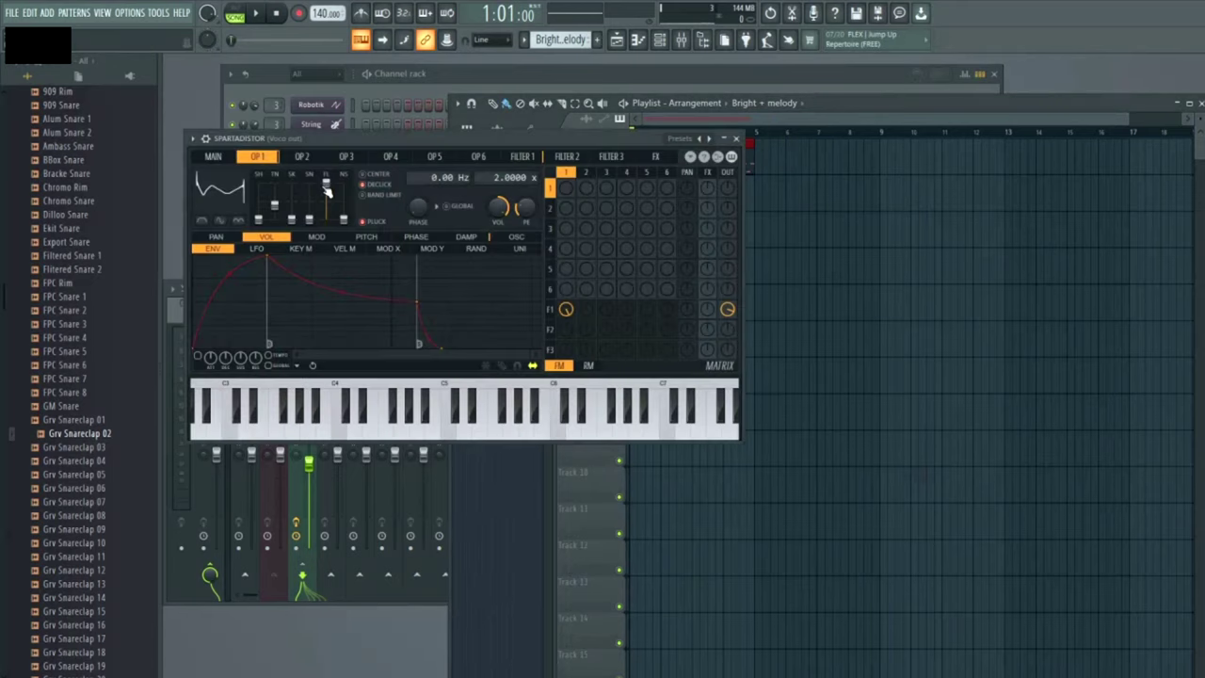
left_click(520, 157)
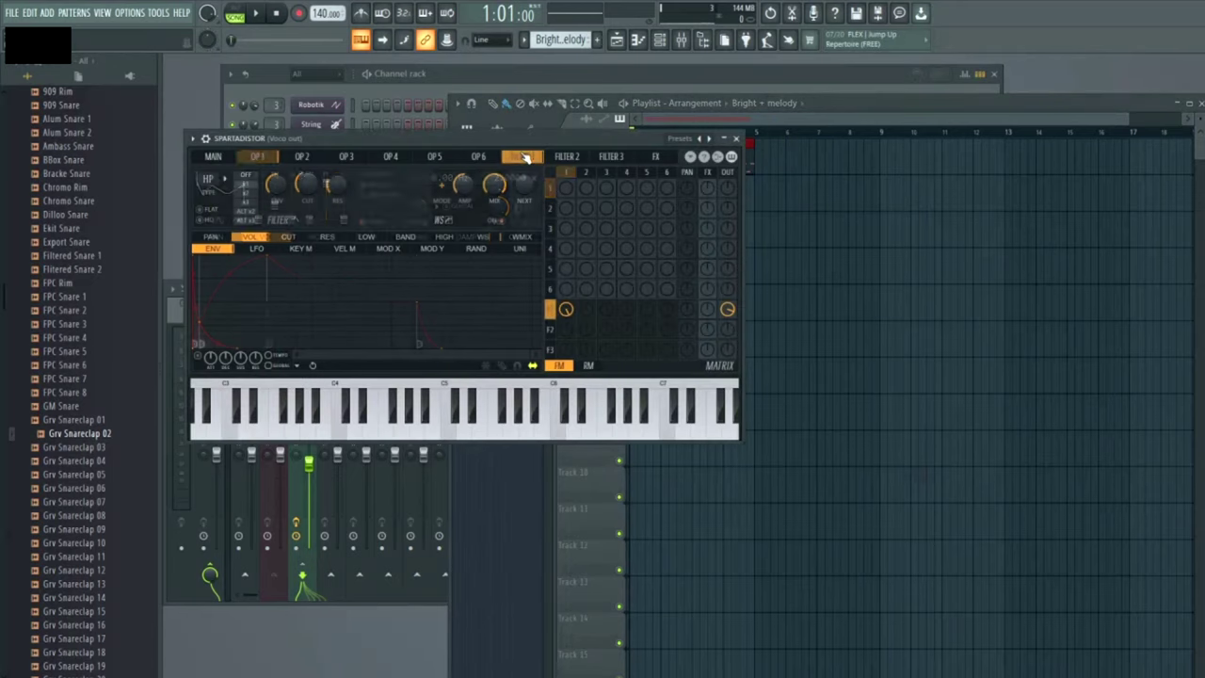
right_click(310, 183)
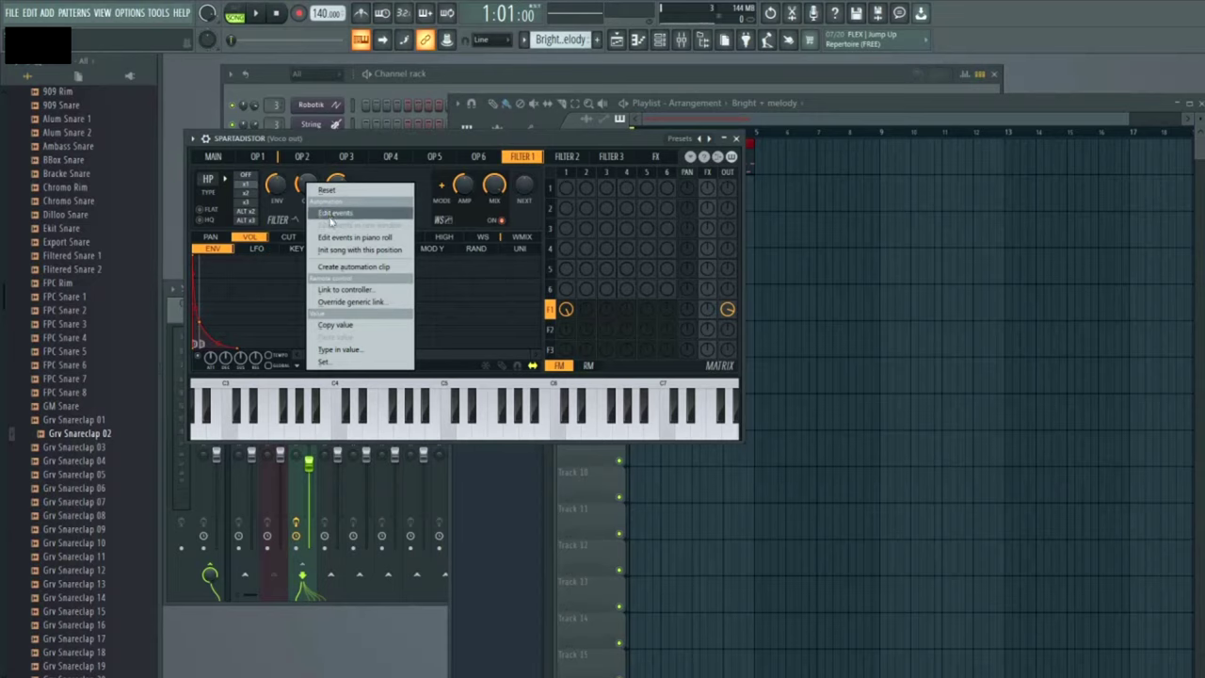
left_click(381, 267)
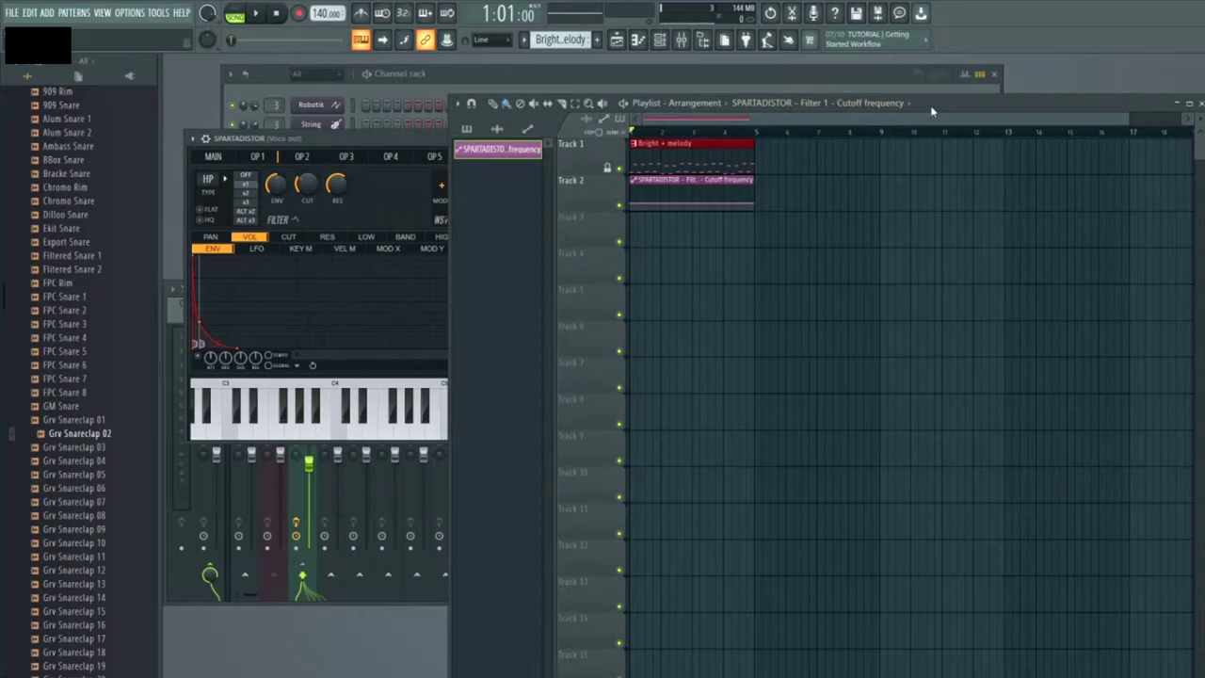
Enable the LFO on the Filter 1 cutoff automation, lower its speed, raise its amount, and shorten the clip to two bars
double_click(674, 180)
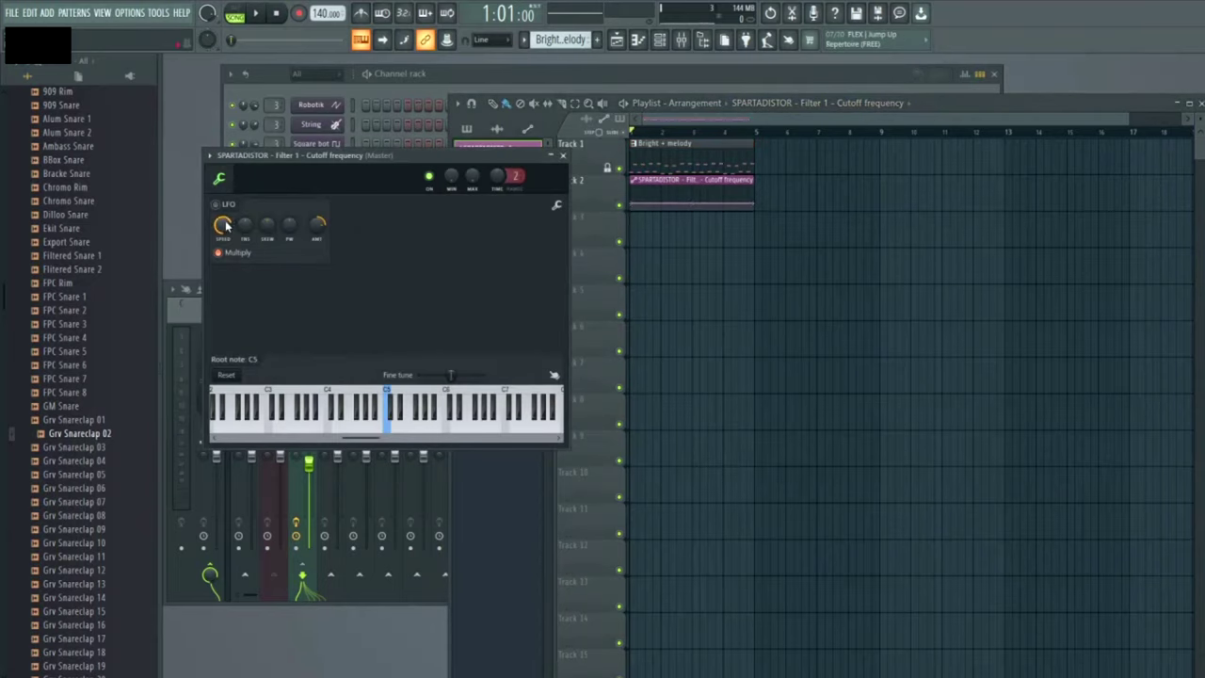
left_click_drag(226, 225, 226, 205)
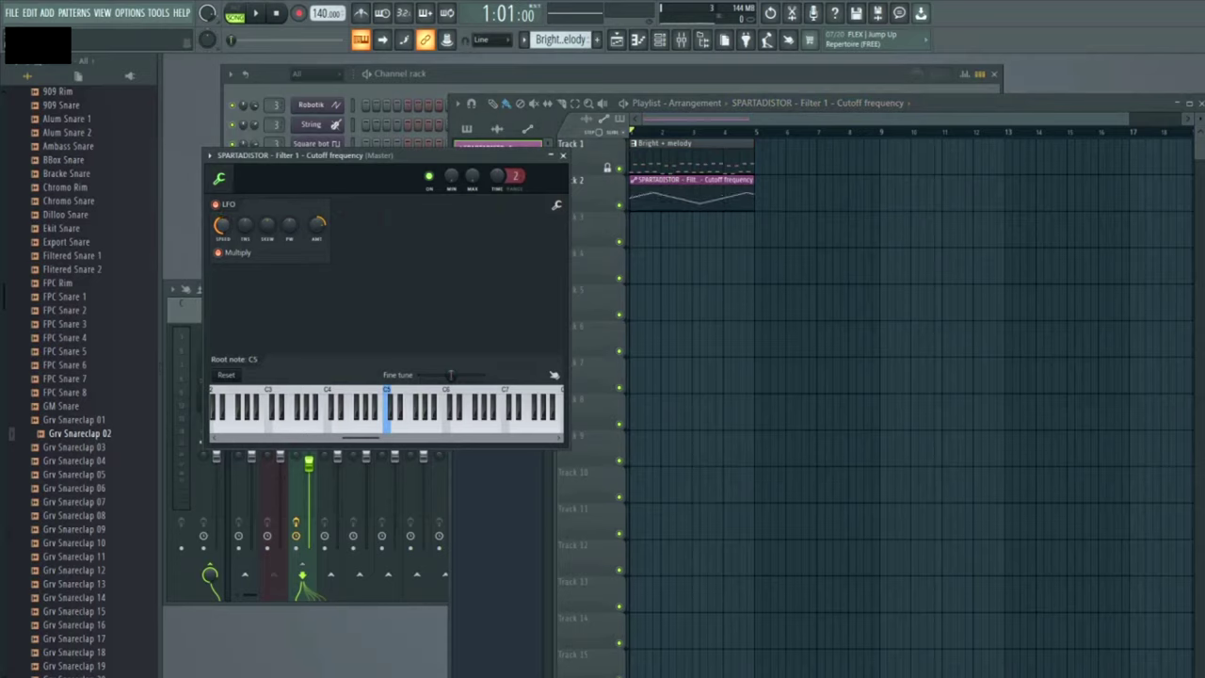
left_click_drag(755, 180, 693, 180)
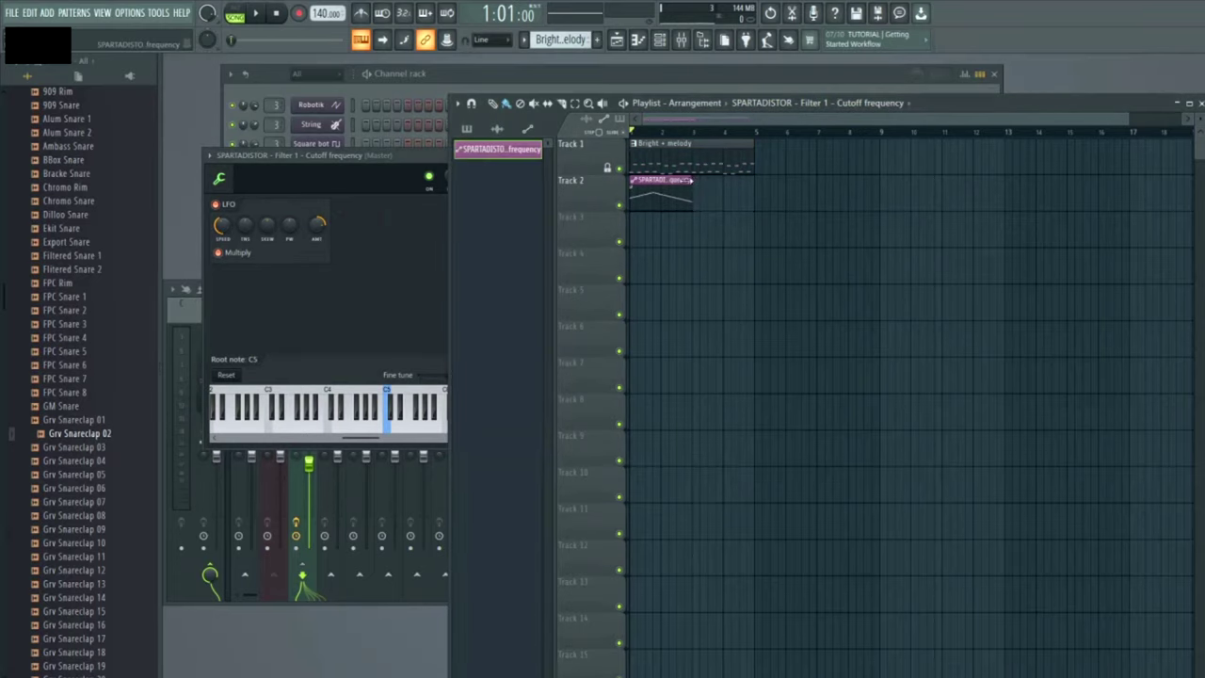
left_click(238, 226)
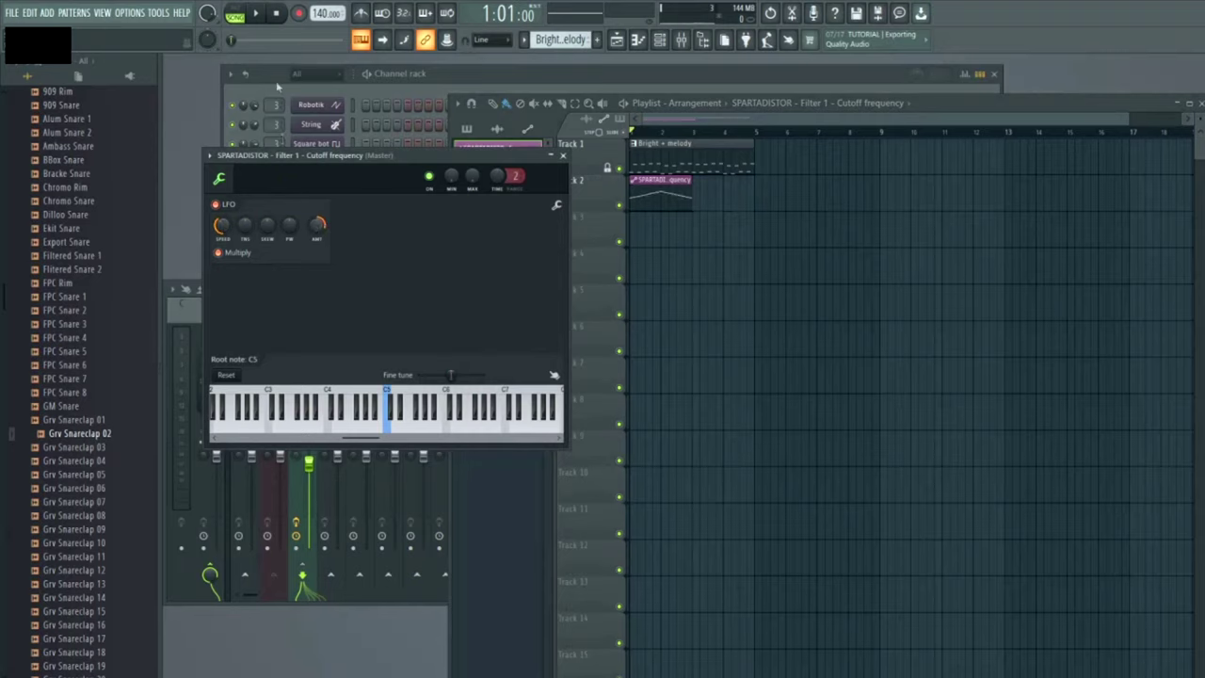
Play the song repeatedly to preview the LFO-driven cutoff automation, and close the automation clip's settings
key("space")
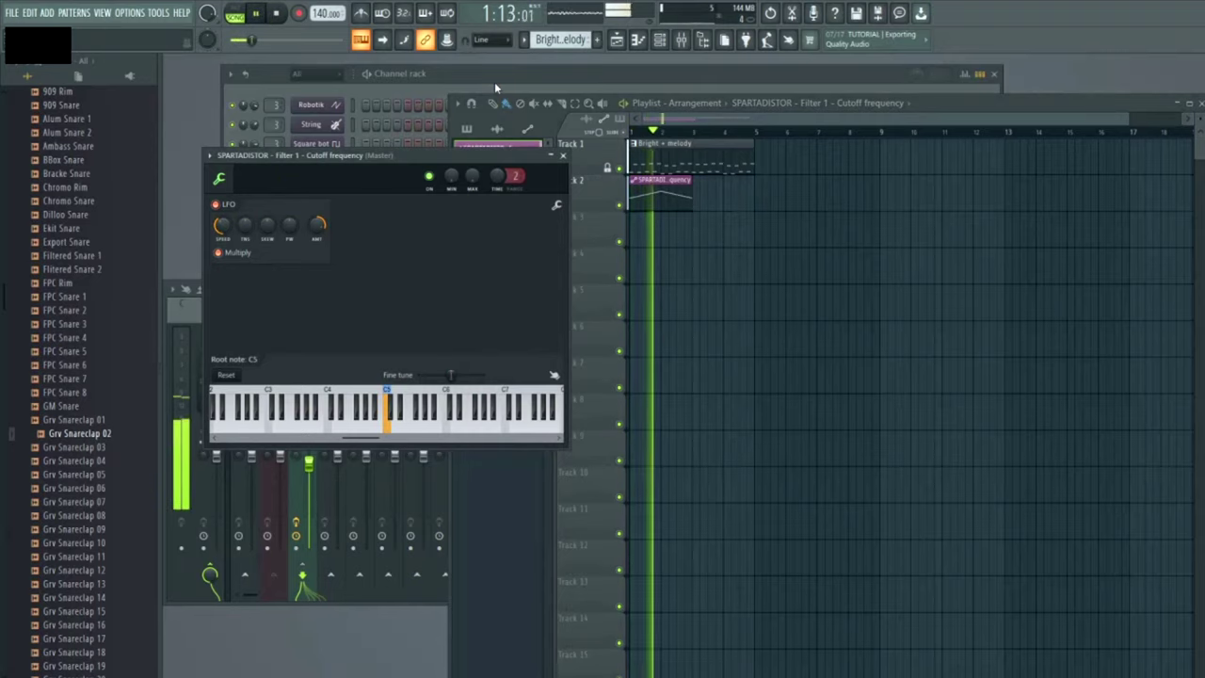
left_click_drag(476, 165, 817, 270)
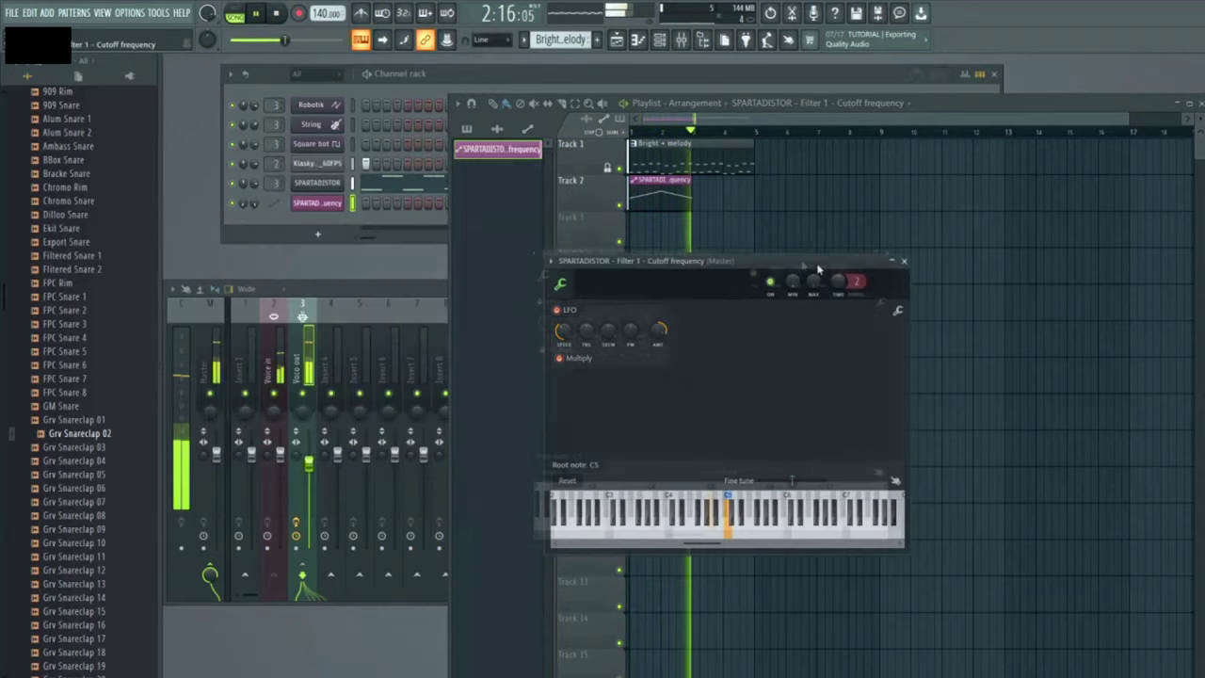
left_click(904, 260)
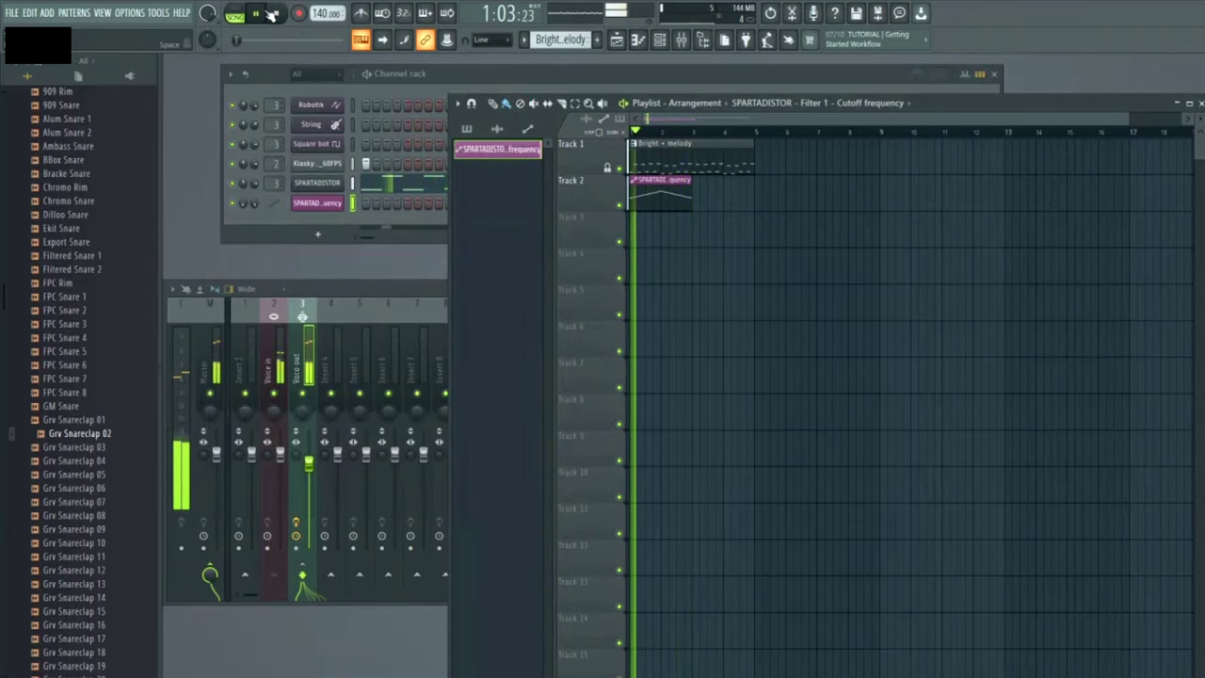
left_click(273, 13)
left_click(681, 40)
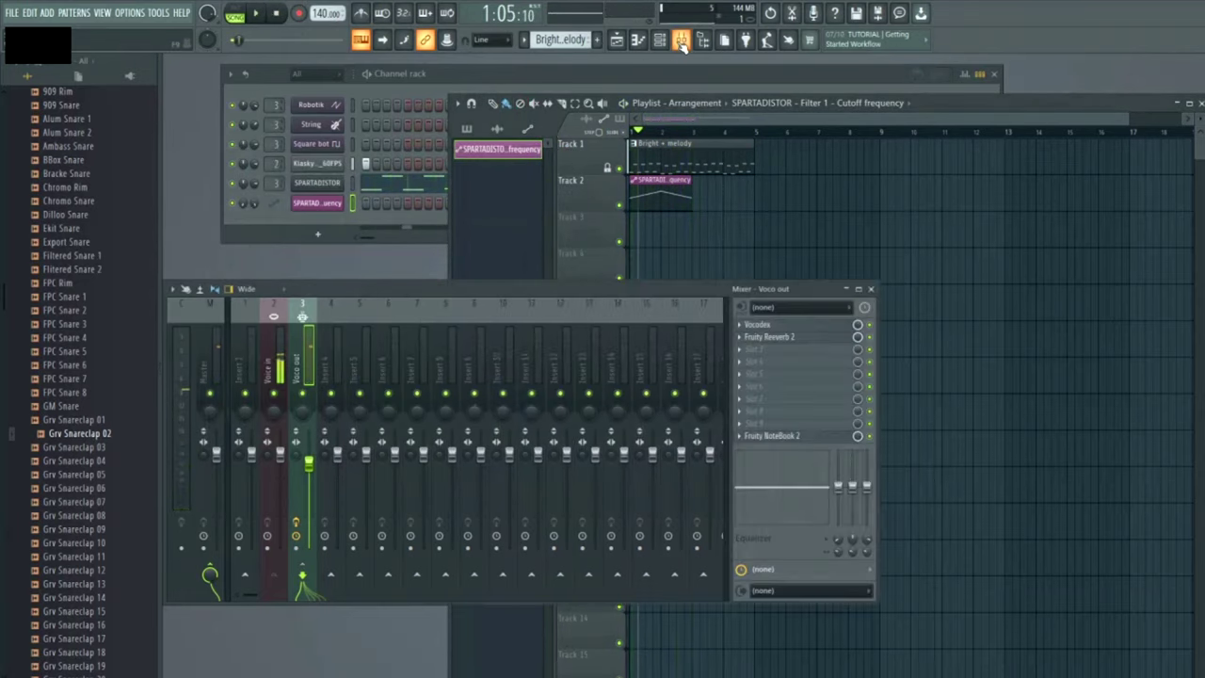
left_click(659, 138)
key("space")
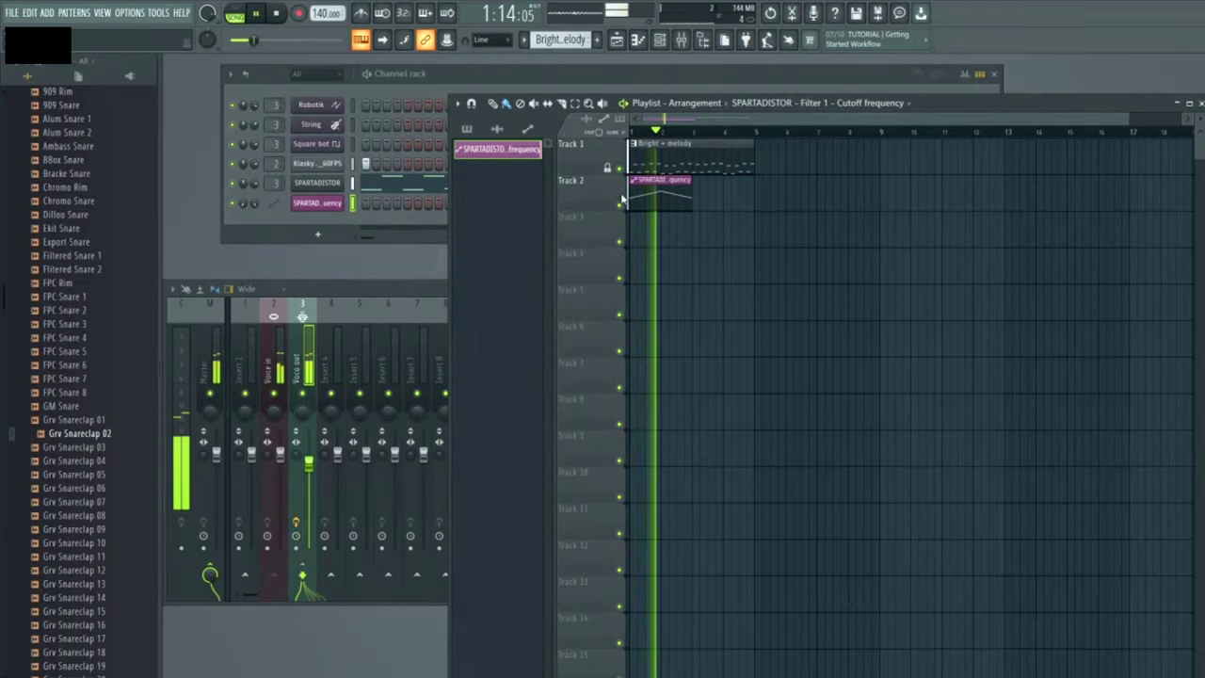
left_click(645, 180)
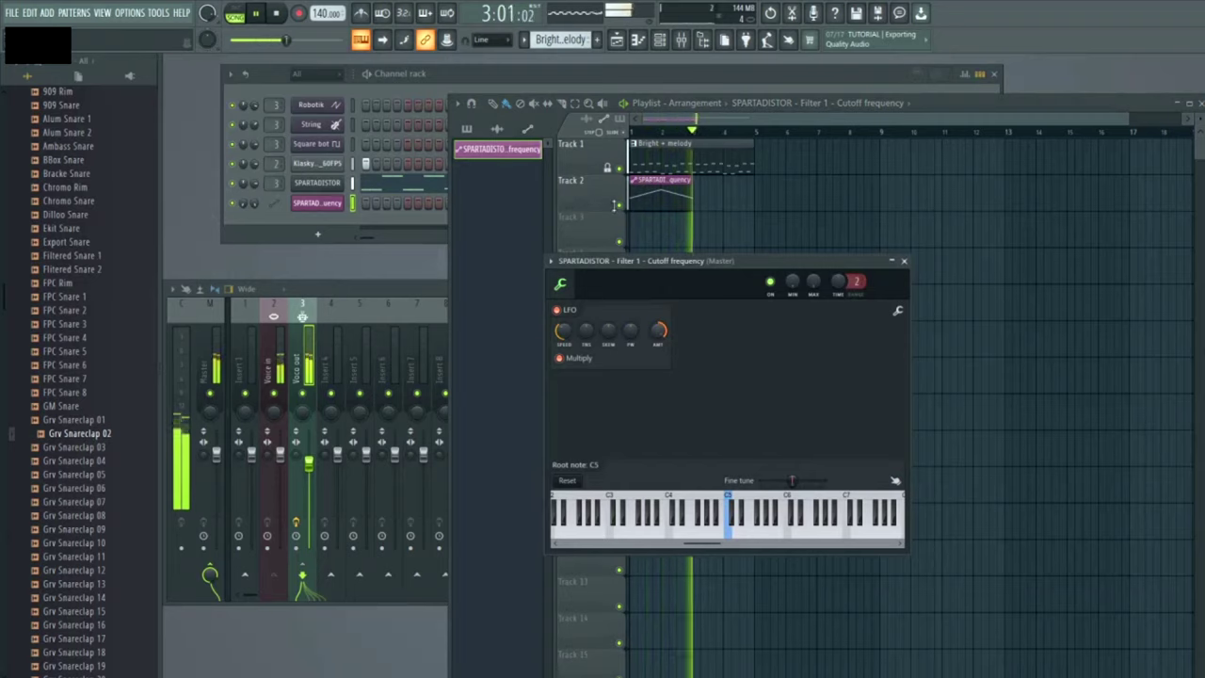
left_click(904, 261)
left_click(632, 129)
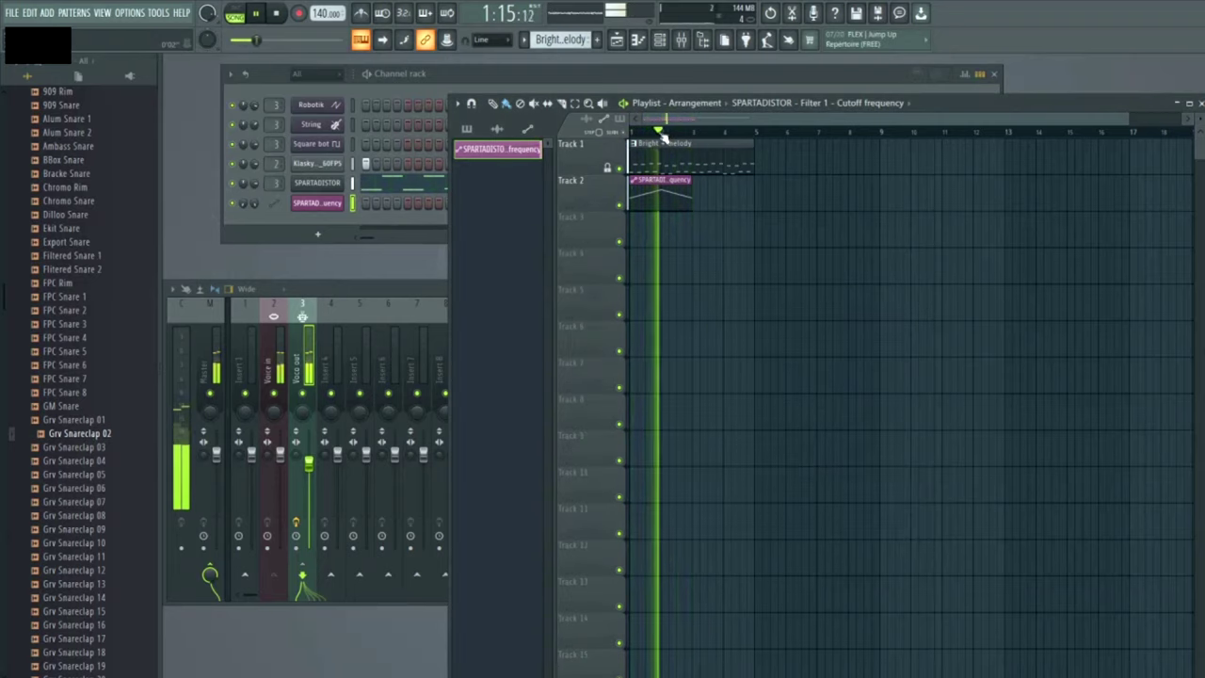
key("space")
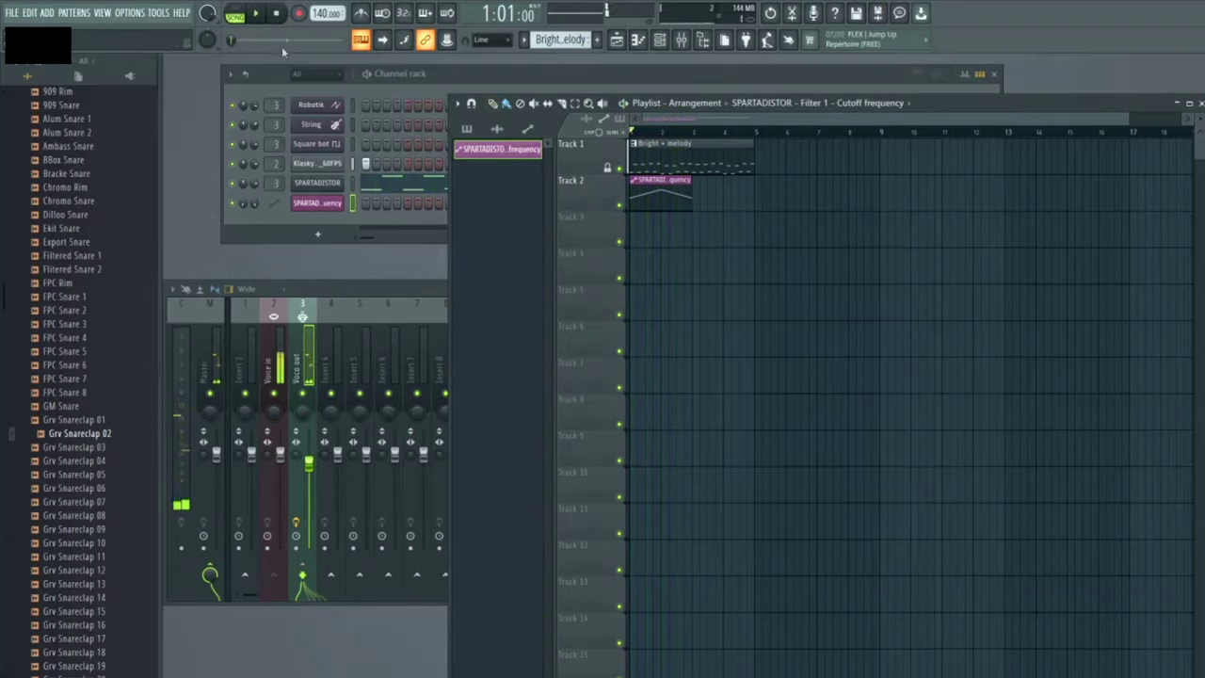
Place a second copy of the two-bar cutoff automation clip at bar 3 of Track 2 and preview the arrangement
left_click(681, 39)
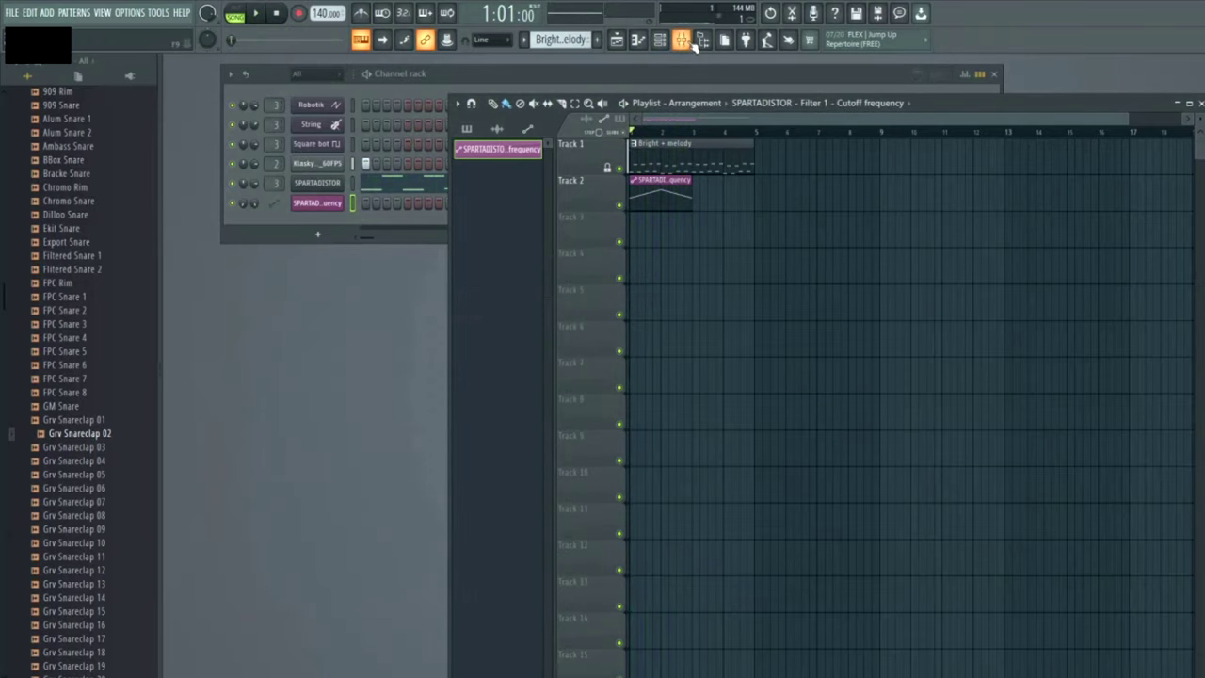
left_click(680, 40)
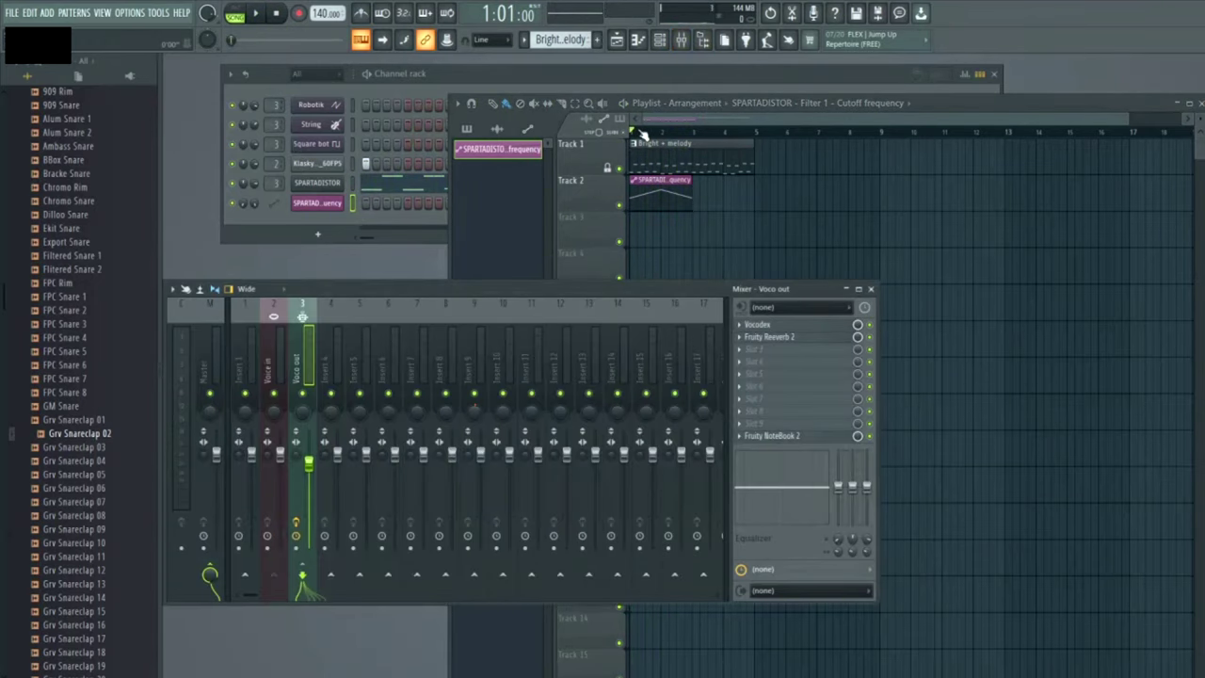
left_click(643, 135)
left_click_drag(715, 186, 708, 183)
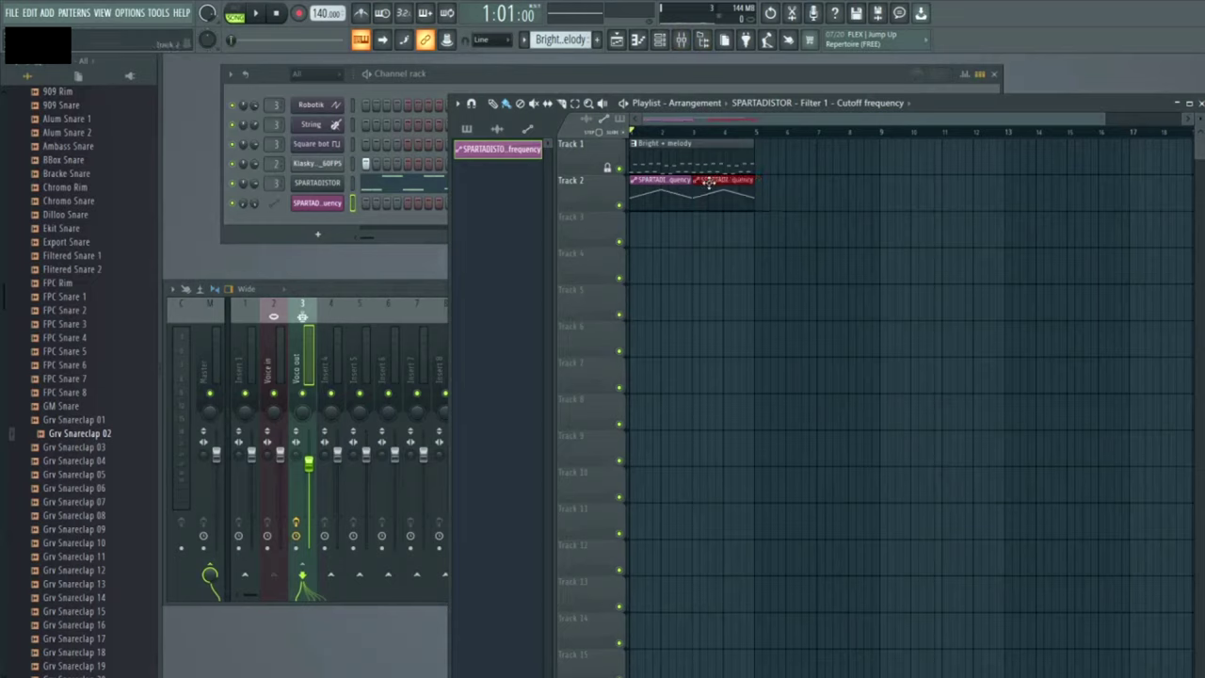
left_click(255, 13)
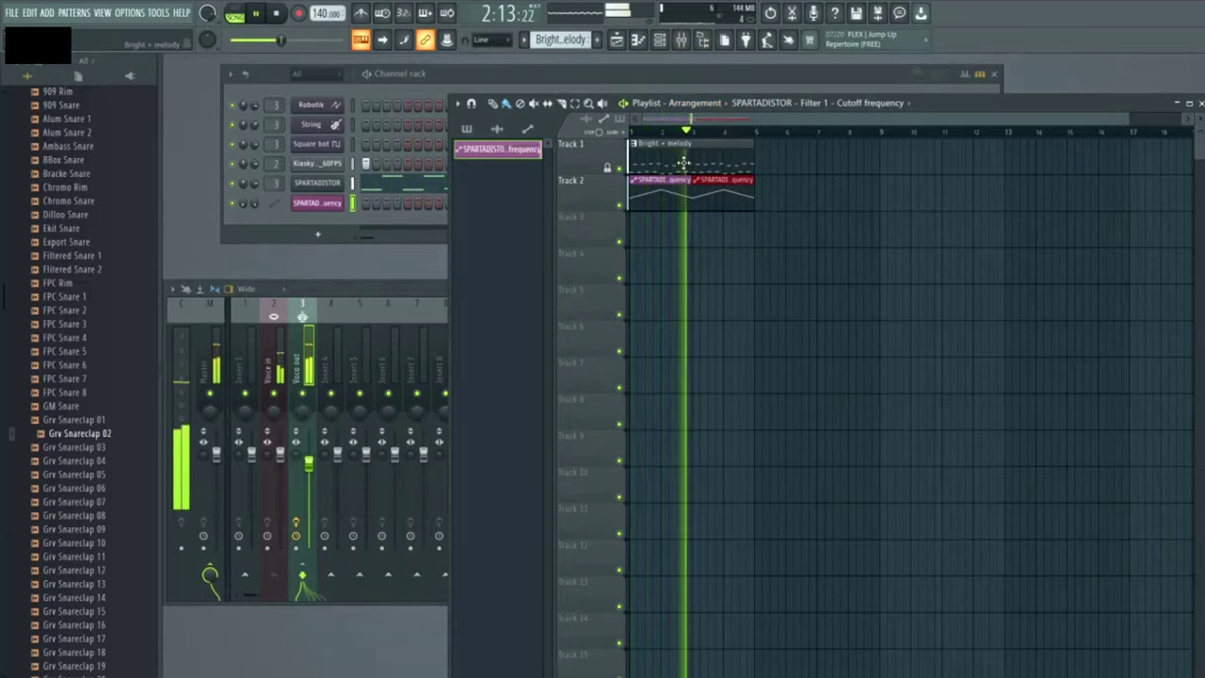
left_click(276, 14)
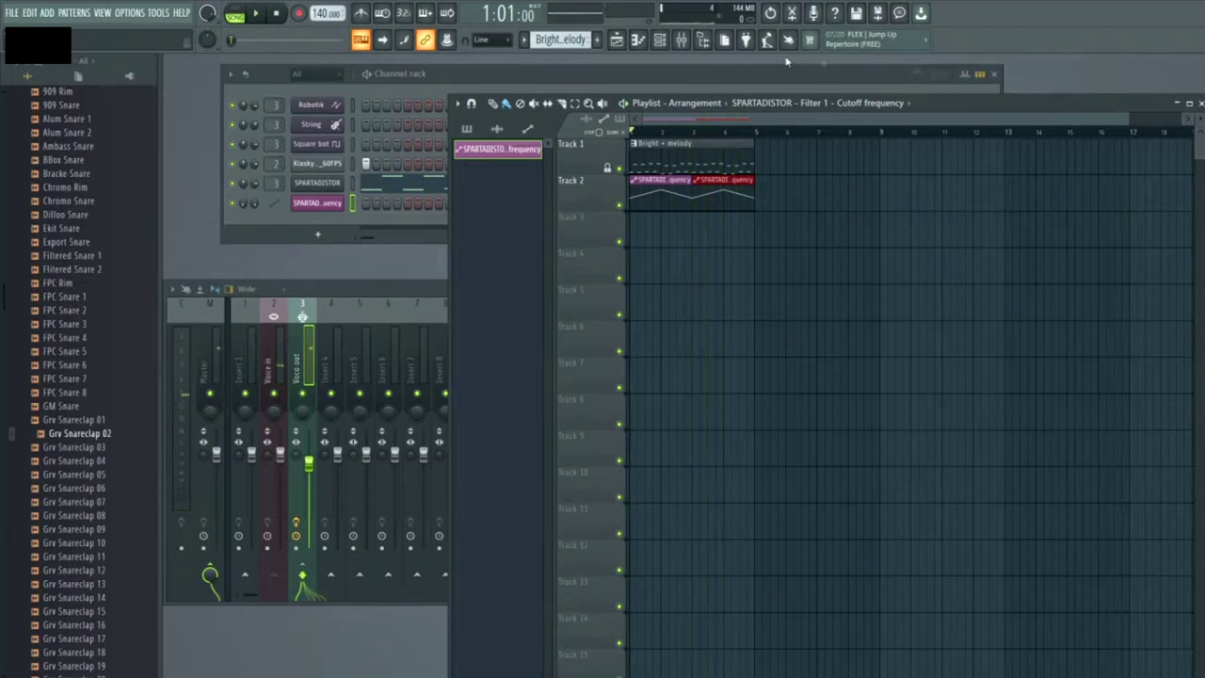
Export the full song as the WAV file hibye.wav on New Volume (D:), using 16Bit int depth and stereo
left_click(877, 13)
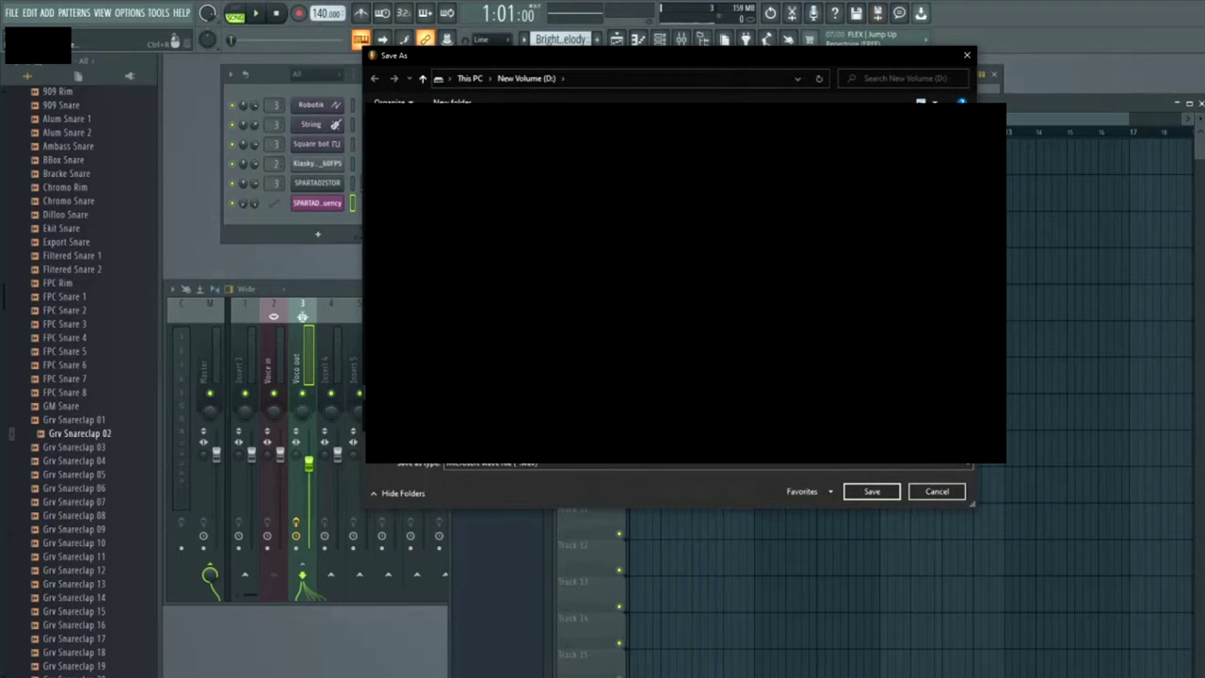
key("Return")
left_click(717, 524)
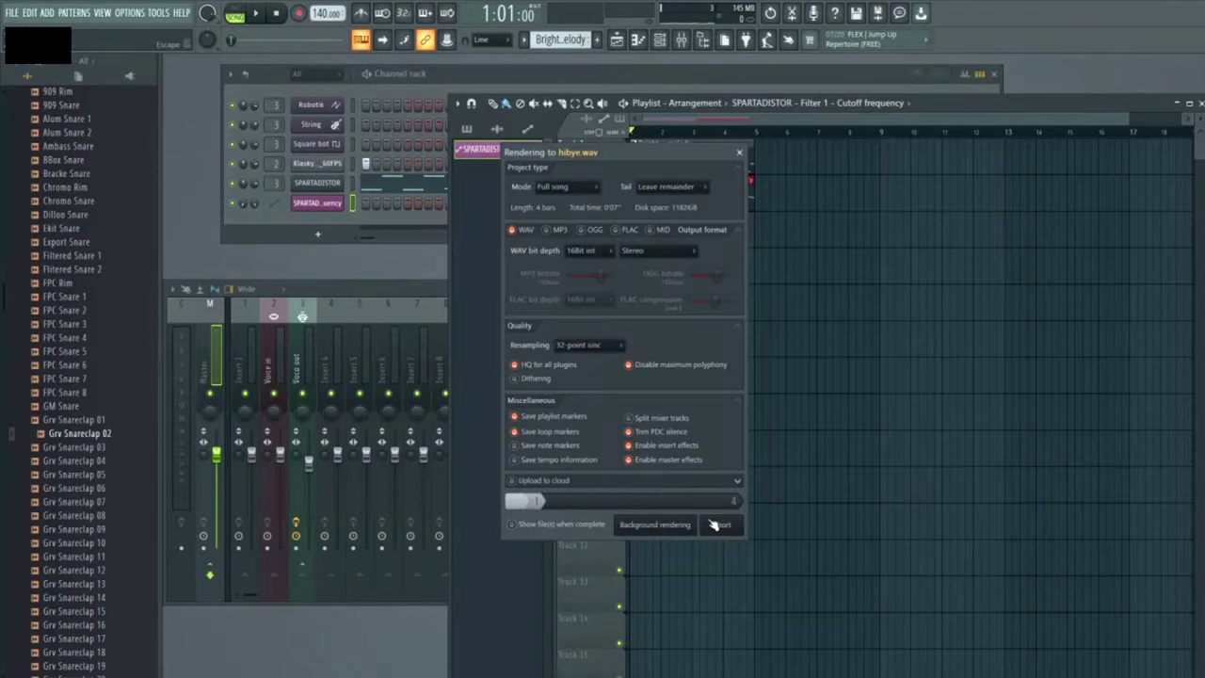
Switch to VEGAS Pro and examine the Invert, TV Simulator and Black and White effect settings on the Klasky Csupo 60fps clip
key("alt+Tab")
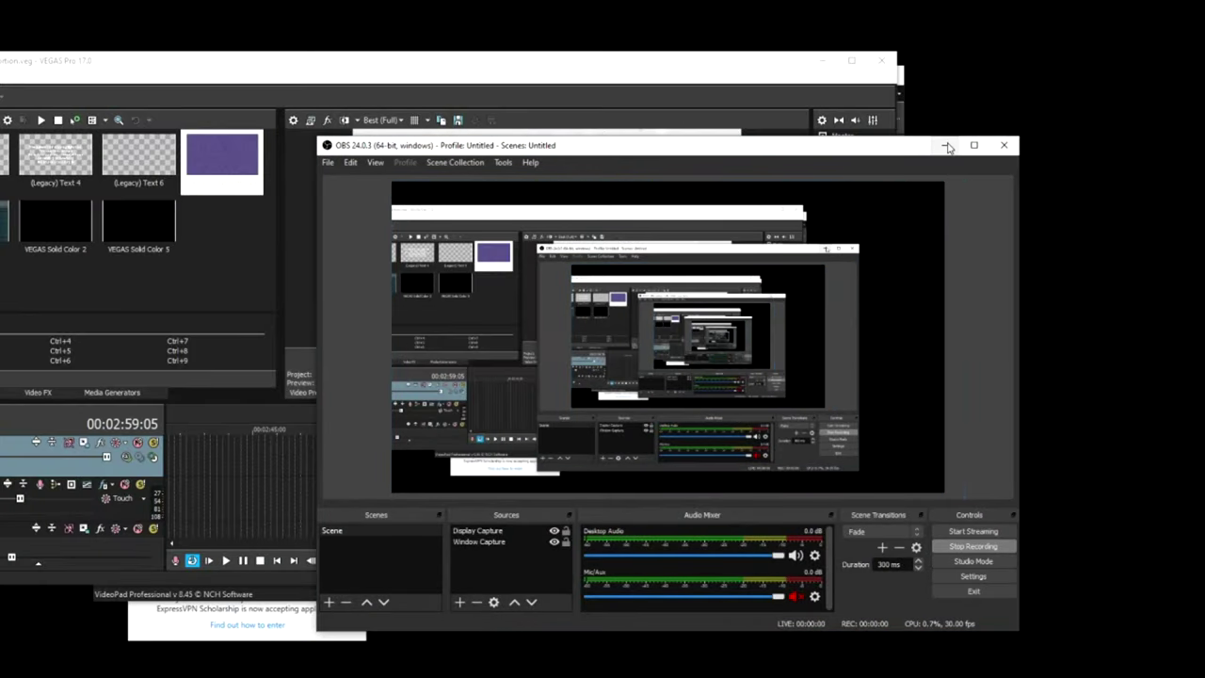
left_click(944, 145)
right_click(587, 461)
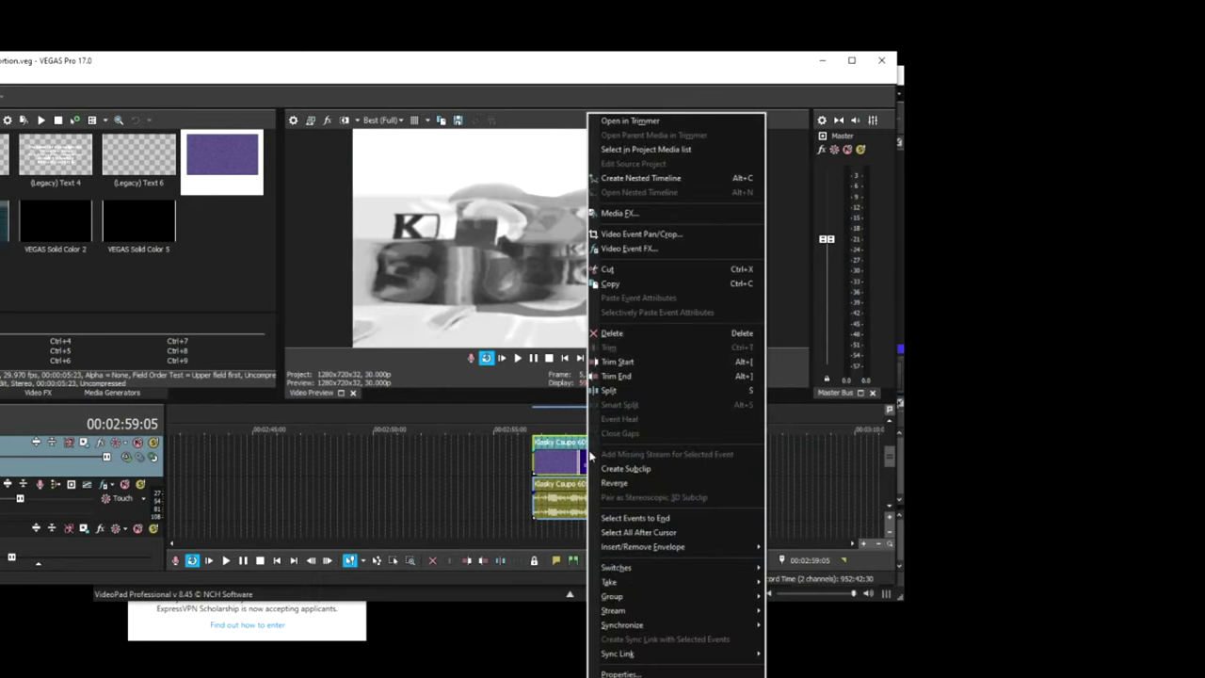
left_click(607, 263)
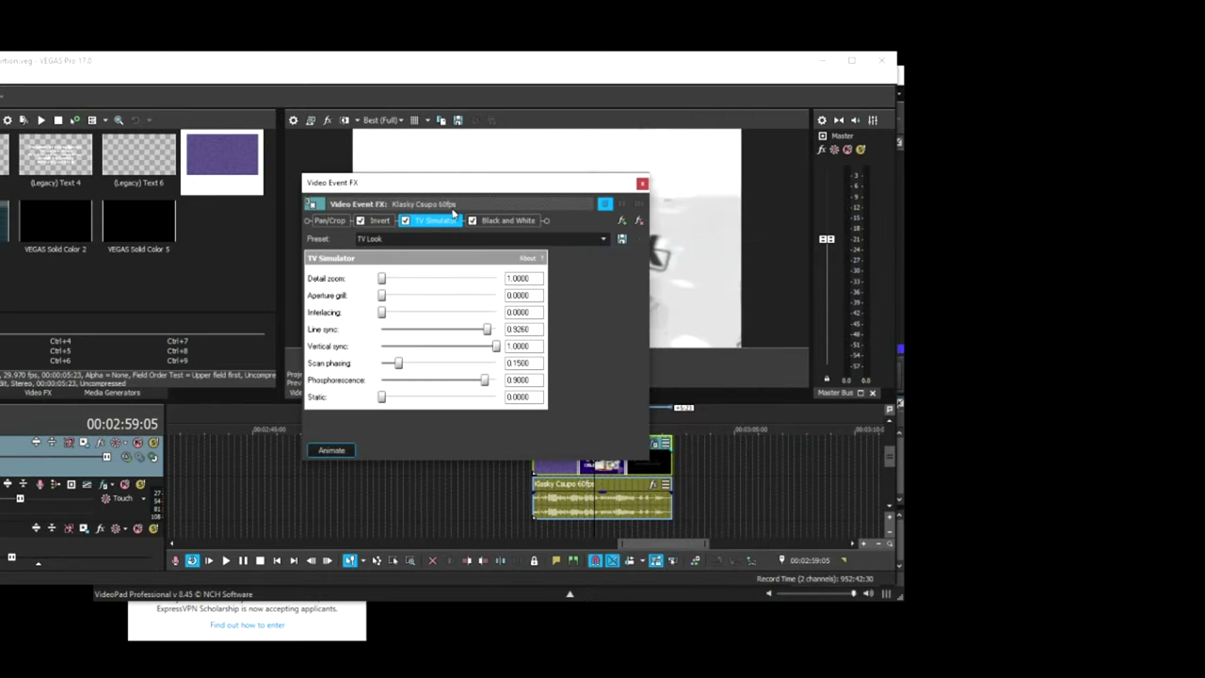
left_click(375, 222)
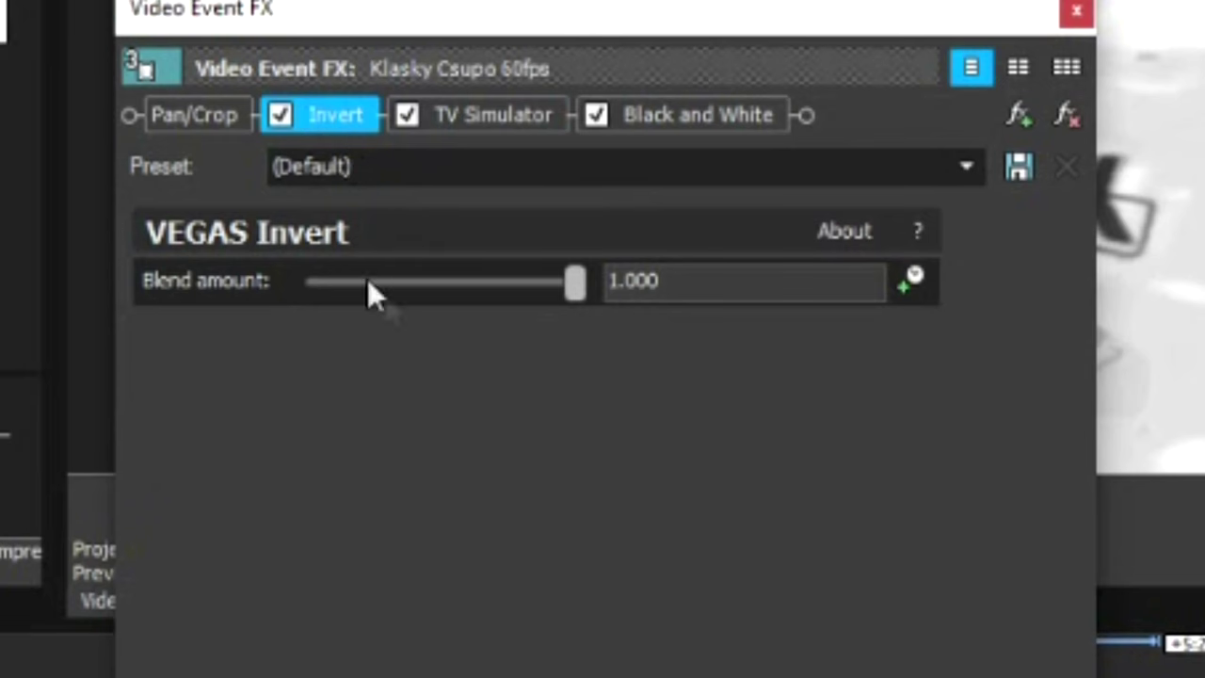
left_click(510, 120)
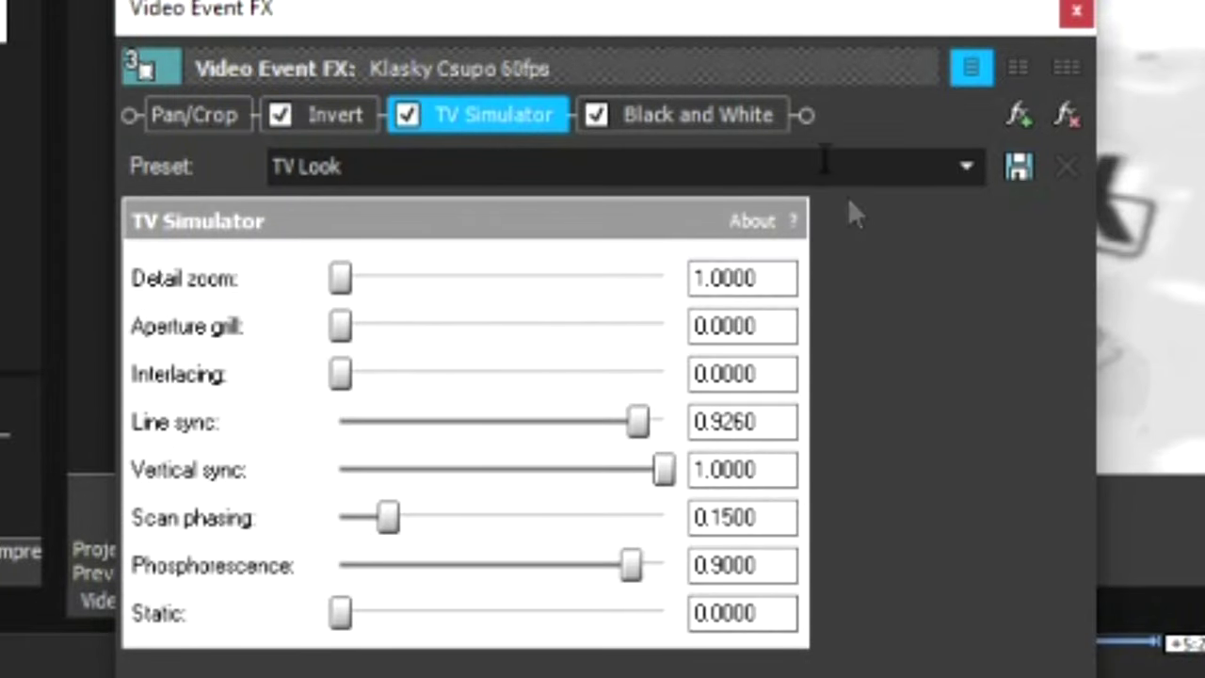
left_click(723, 113)
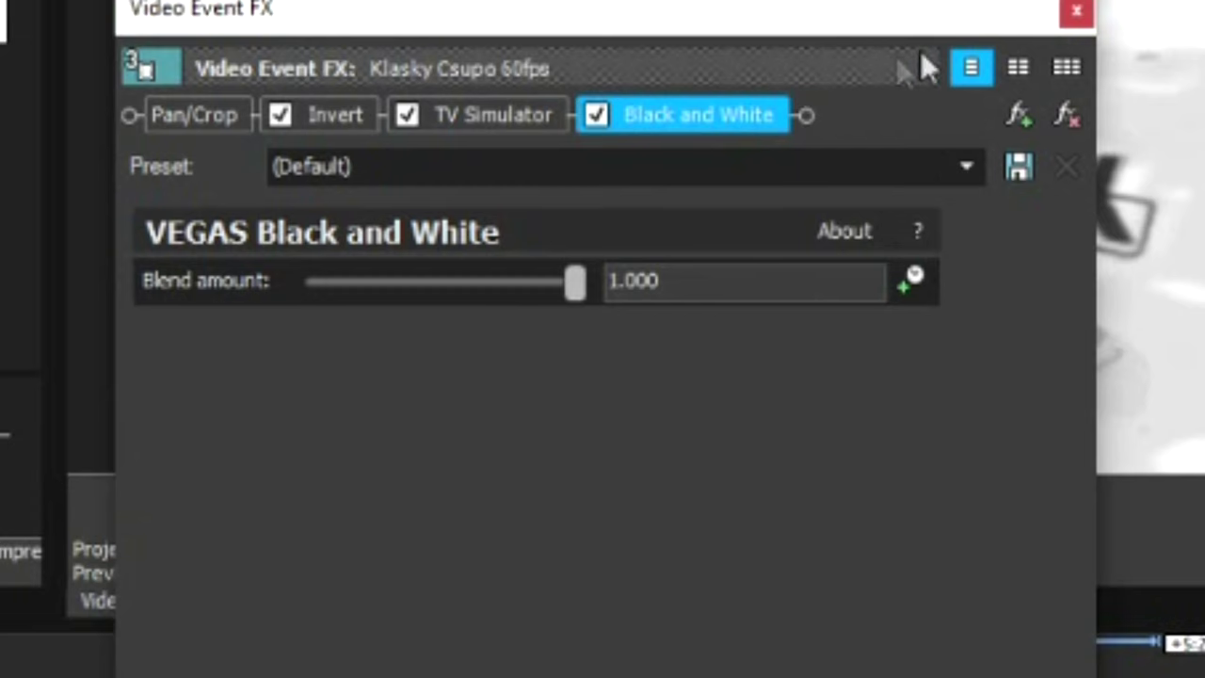
left_click(1077, 13)
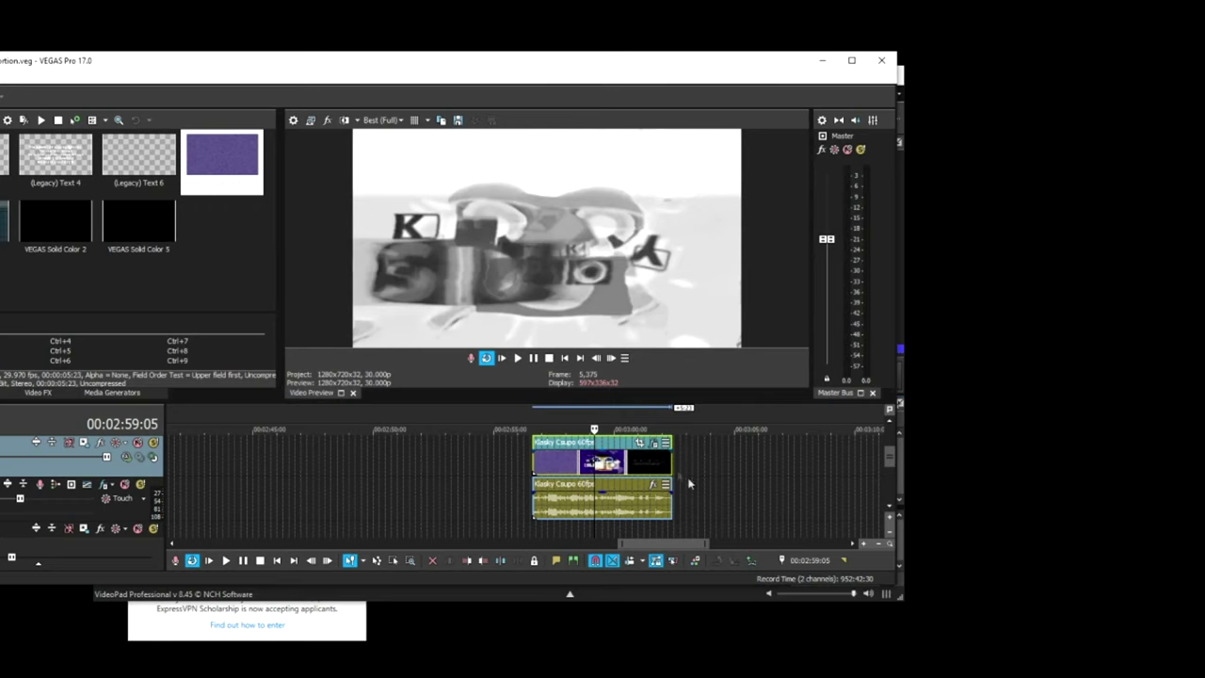
Insert an empty audio track below the Klasky Csupo video and delete the track holding the clip's original audio
scroll(696, 485, "down", 3)
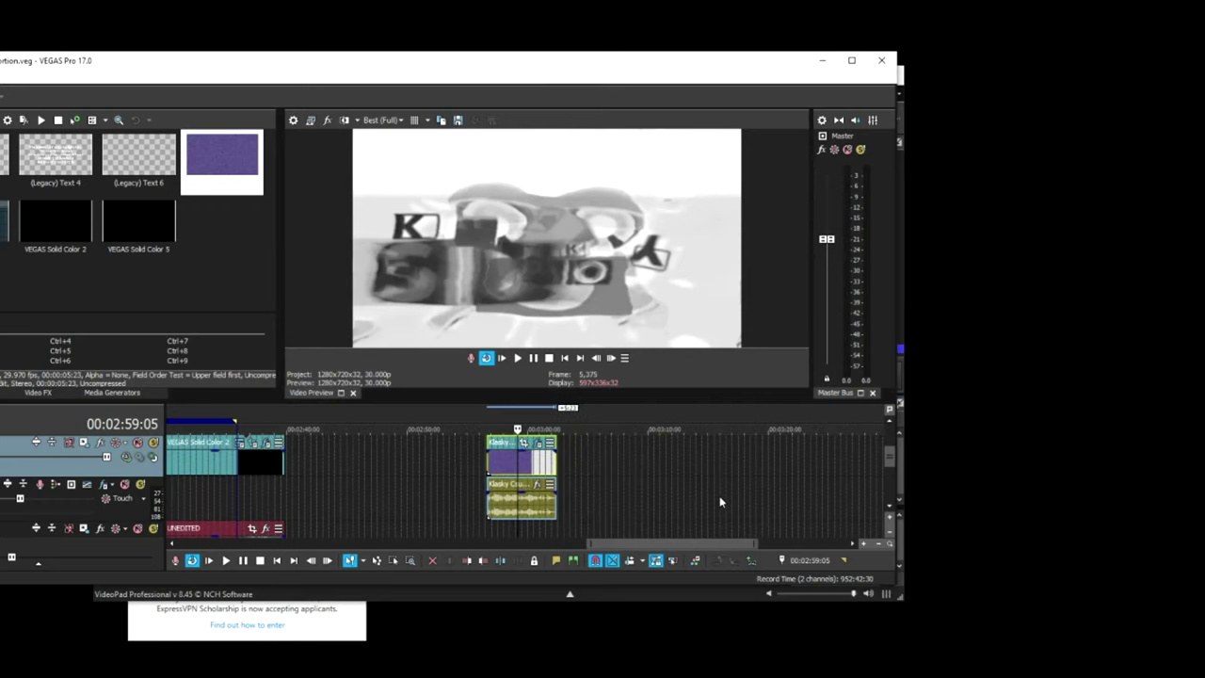
right_click(717, 496)
left_click(756, 368)
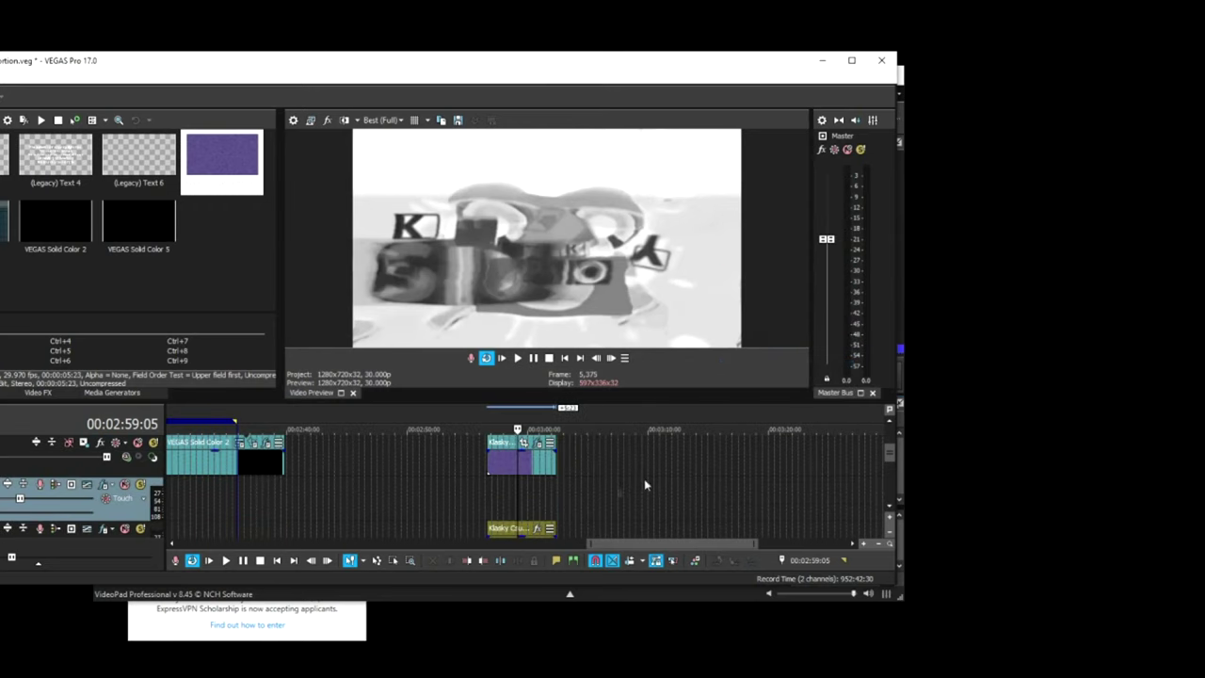
left_click_drag(886, 453, 890, 466)
right_click(644, 516)
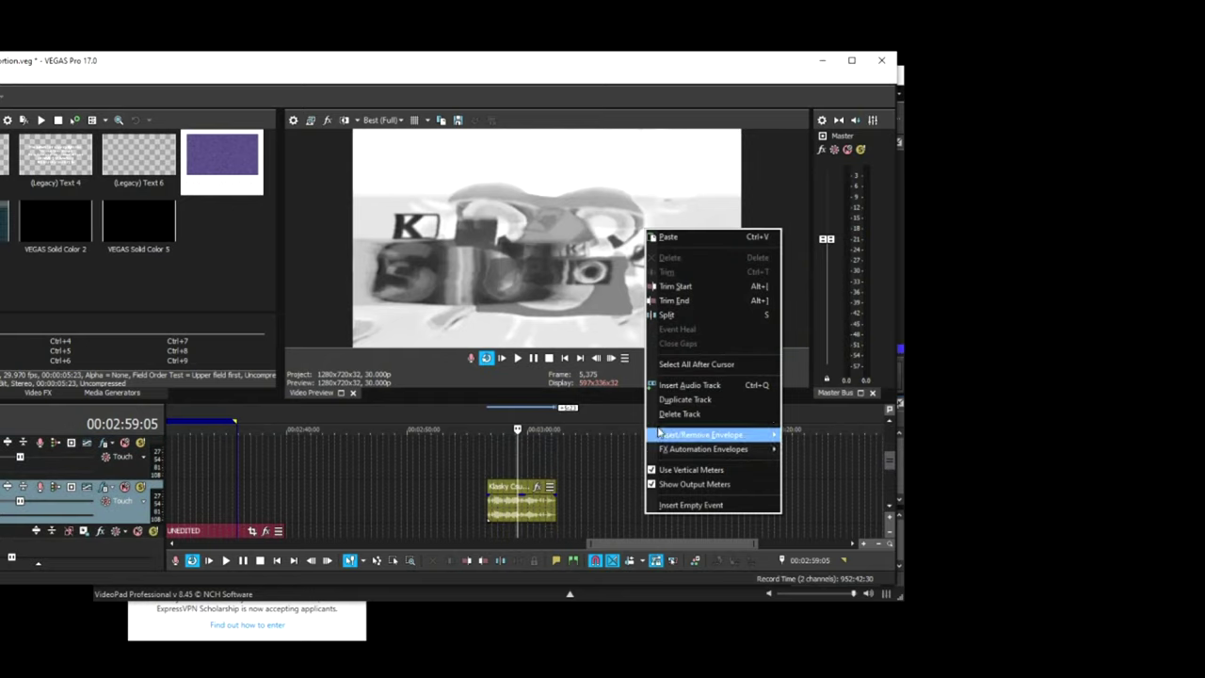
left_click(677, 414)
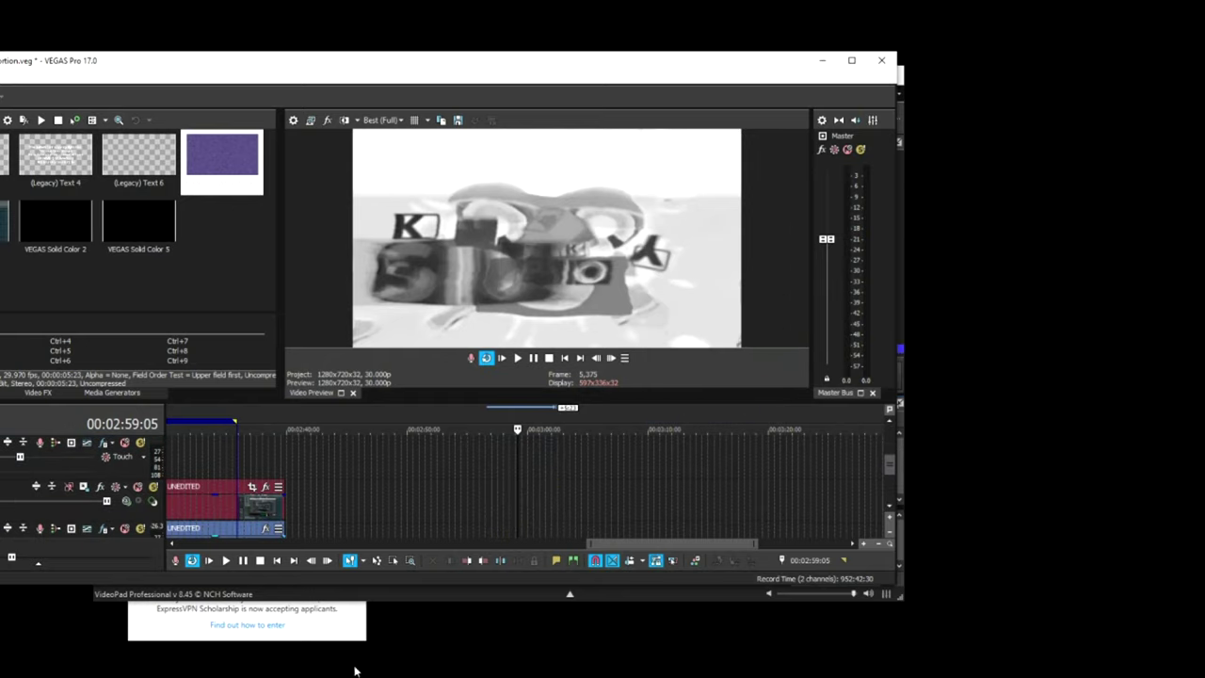
Import the rendered hibye.wav from New Volume (D:) into the VEGAS Pro project media
key("super+e")
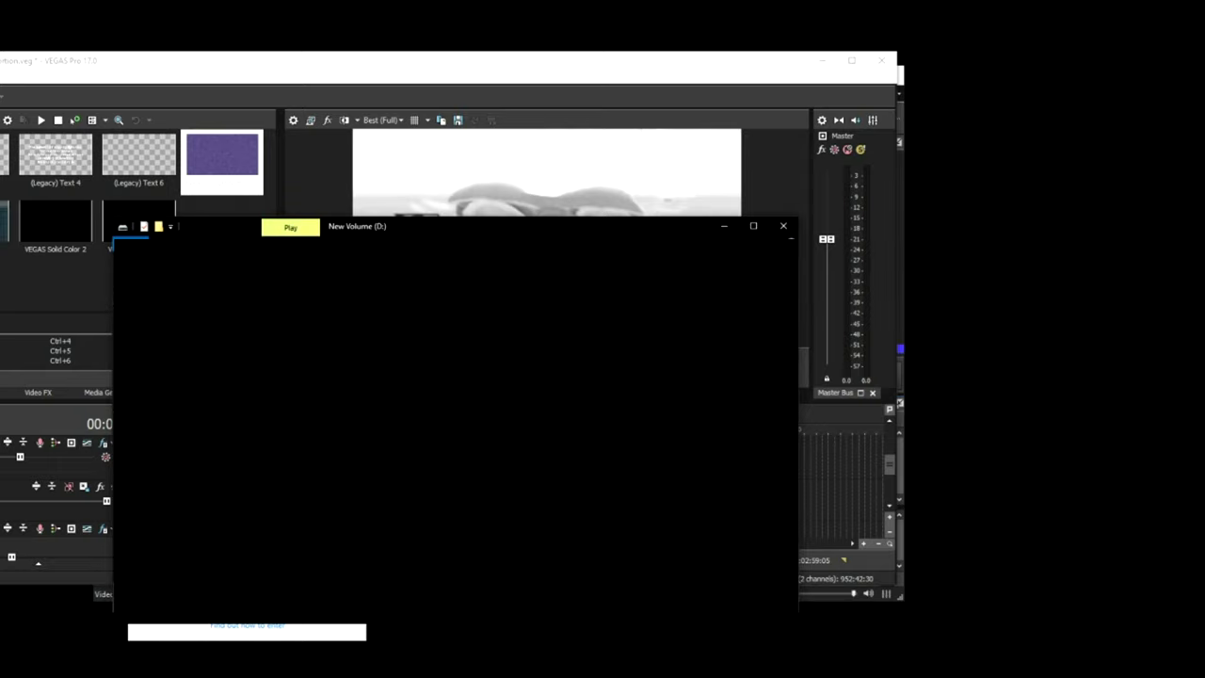
left_click(783, 226)
left_click_drag(226, 160, 657, 290)
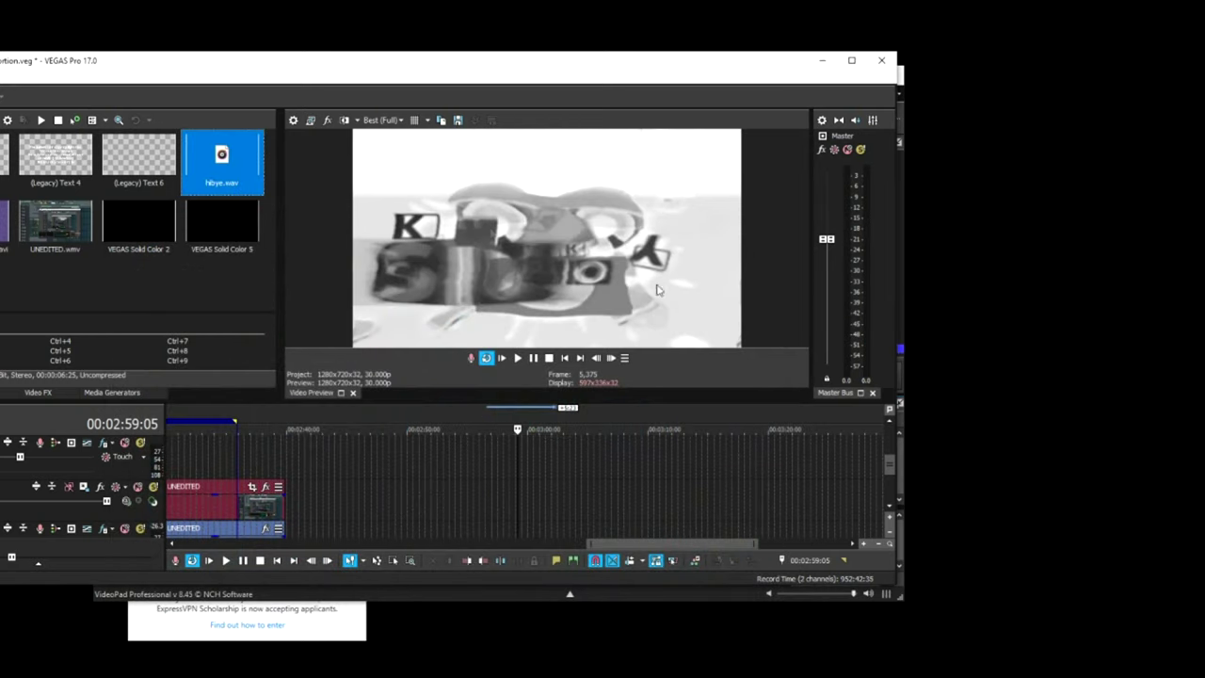